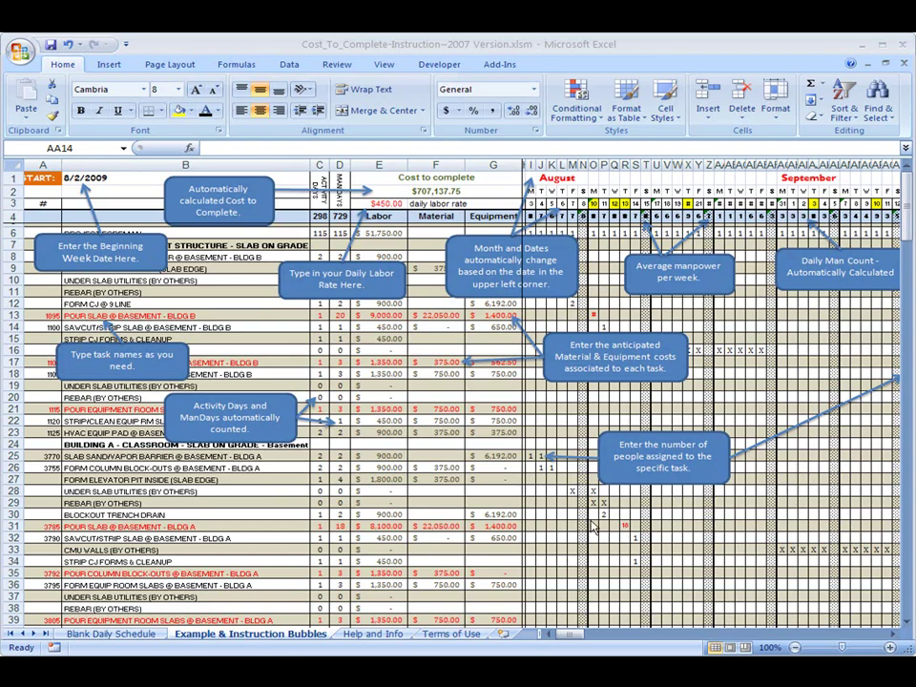
# Review the Getting Started explanations on the Help and Info sheet.
pyautogui.click(391, 637)
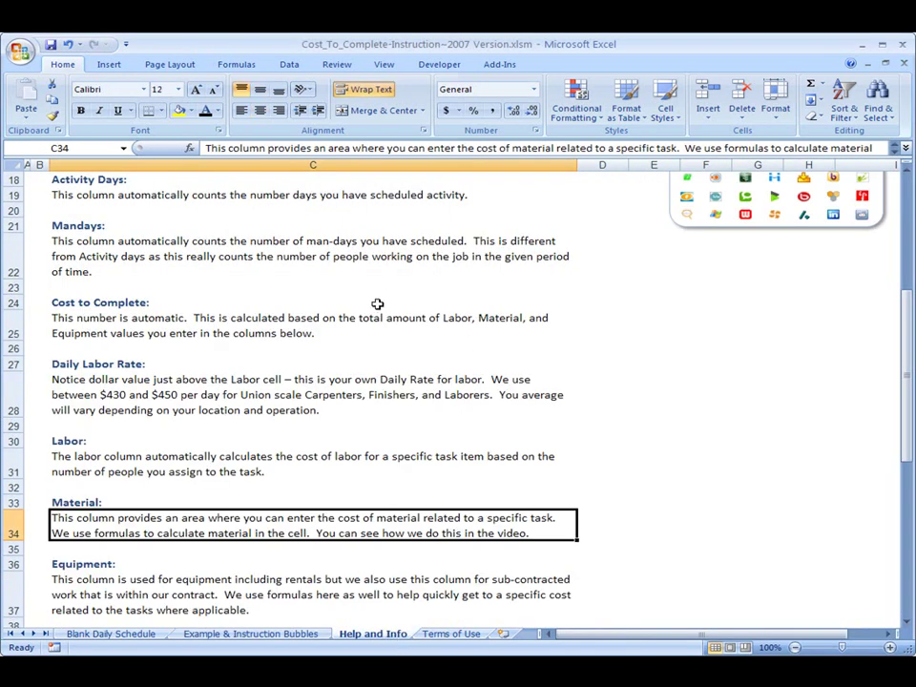
pyautogui.press('pageup')
pyautogui.moveTo(312, 206); pyautogui.dragTo(322, 587)
pyautogui.scroll(-12, 322, 587)
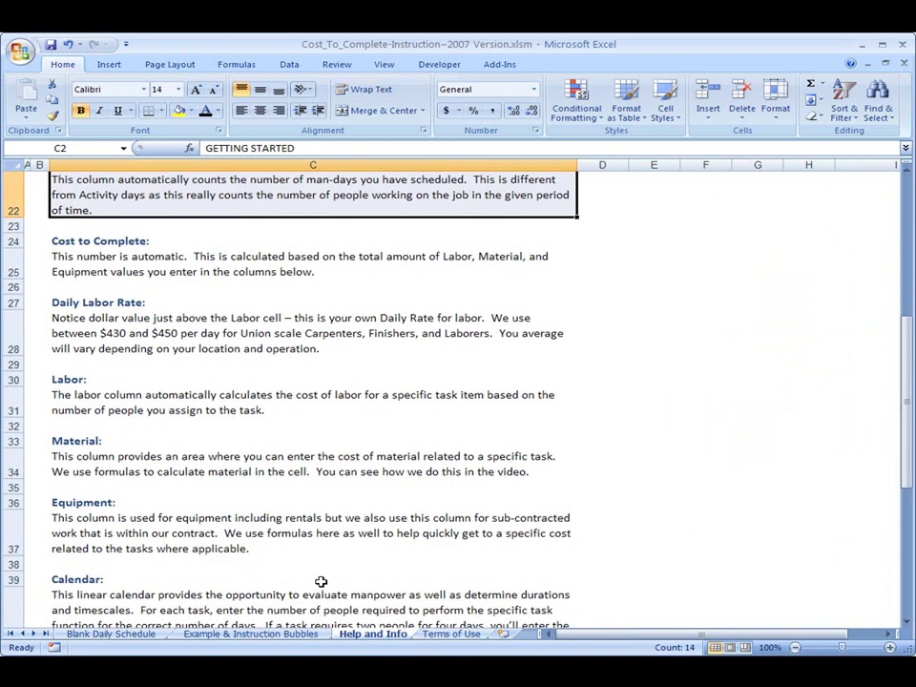
pyautogui.scroll(12, 466, 409)
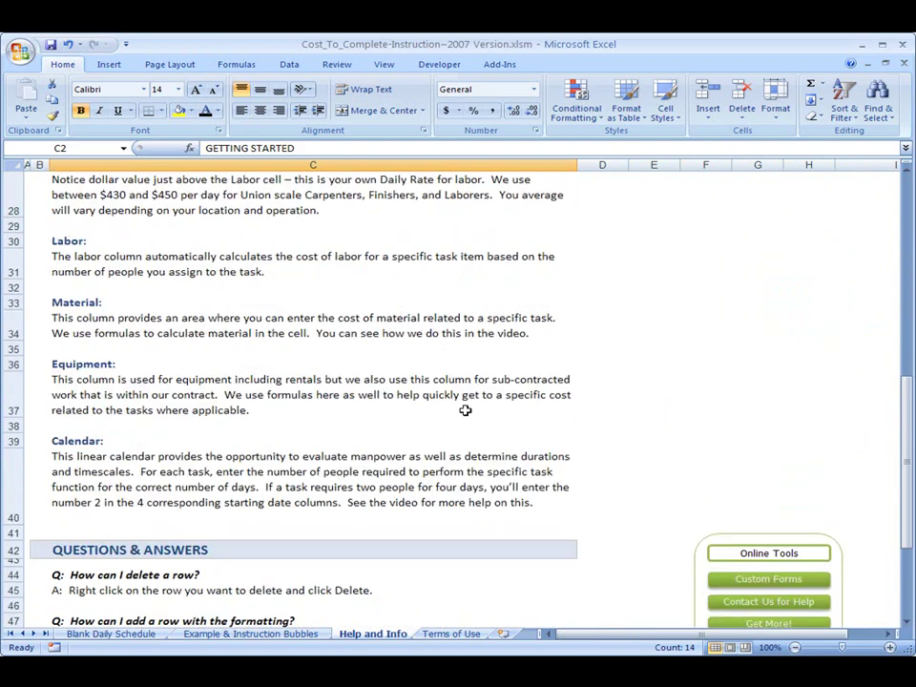
pyautogui.click(644, 272)
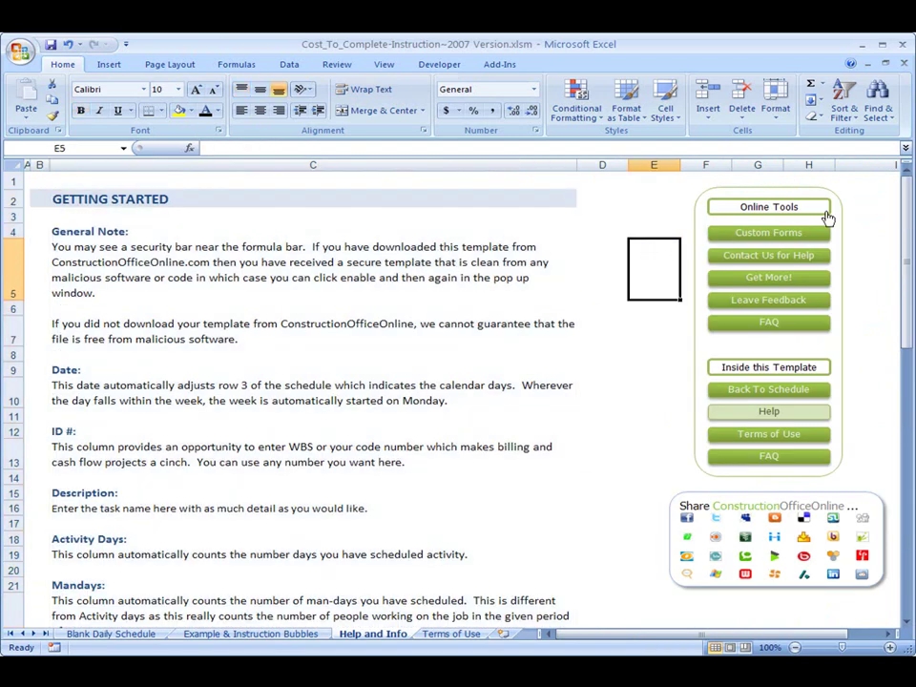
# Visit the Questions & Answers and Terms of Use sections, then return to the blank schedule.
pyautogui.click(788, 458)
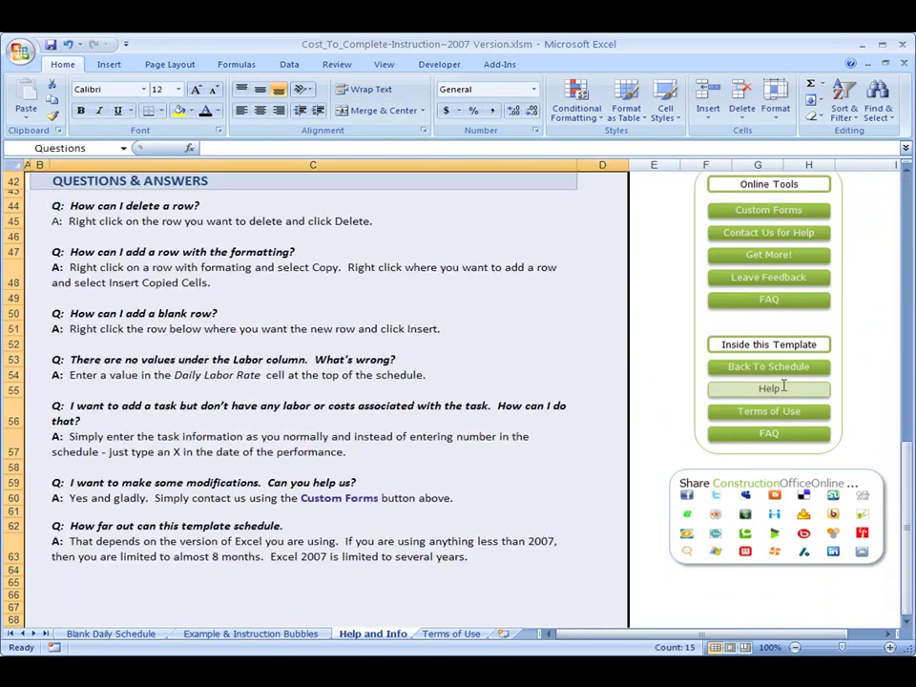
pyautogui.click(789, 415)
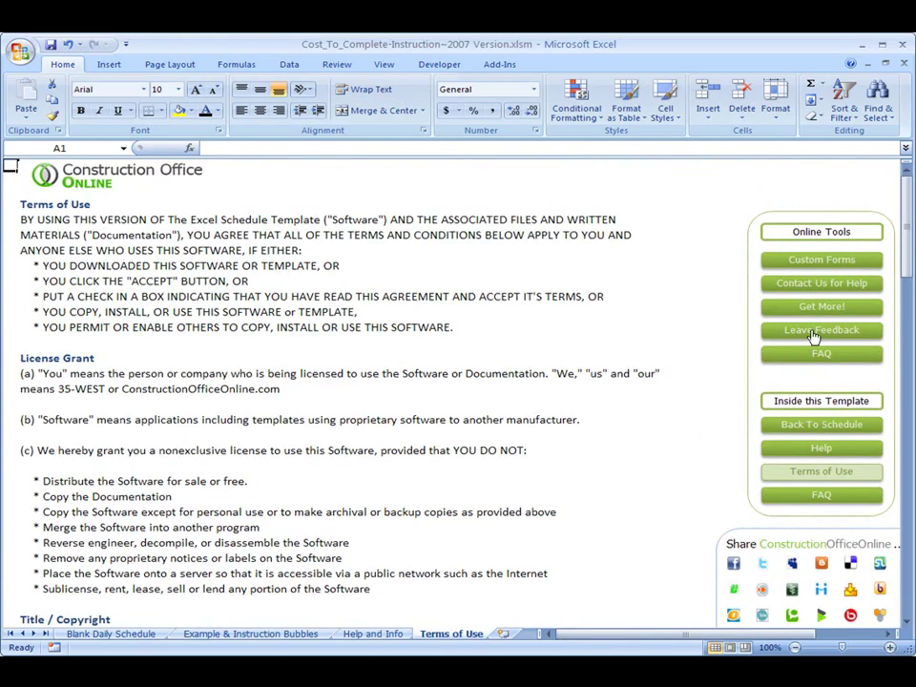
pyautogui.click(812, 420)
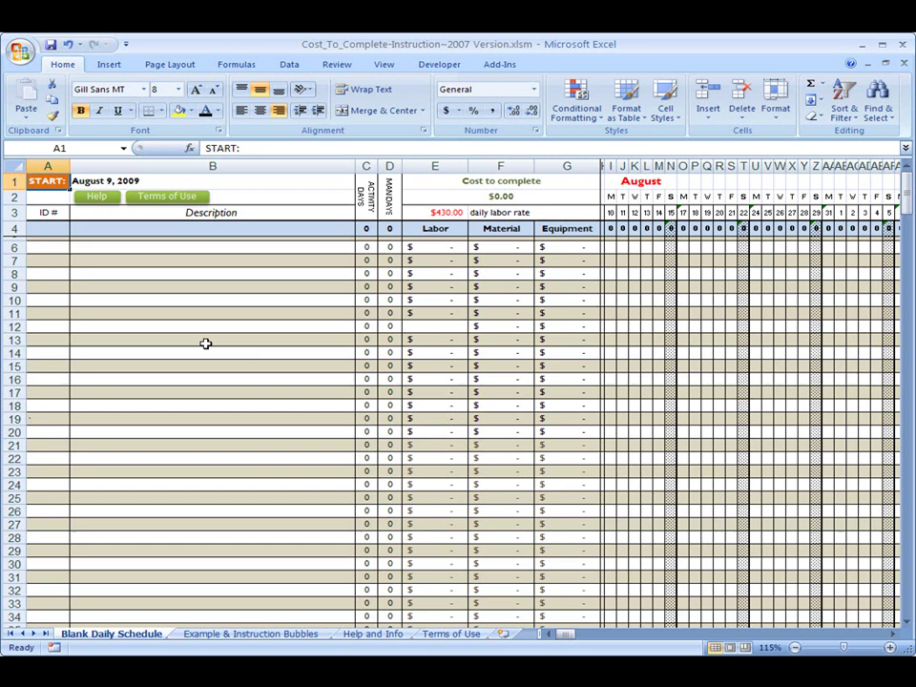
pyautogui.click(171, 275)
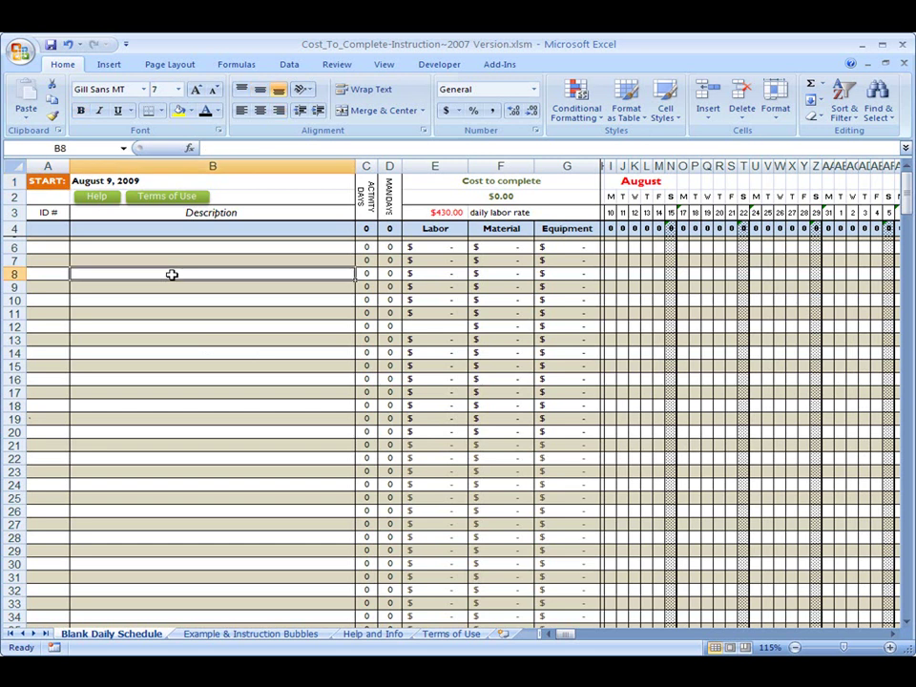
pyautogui.click(187, 183)
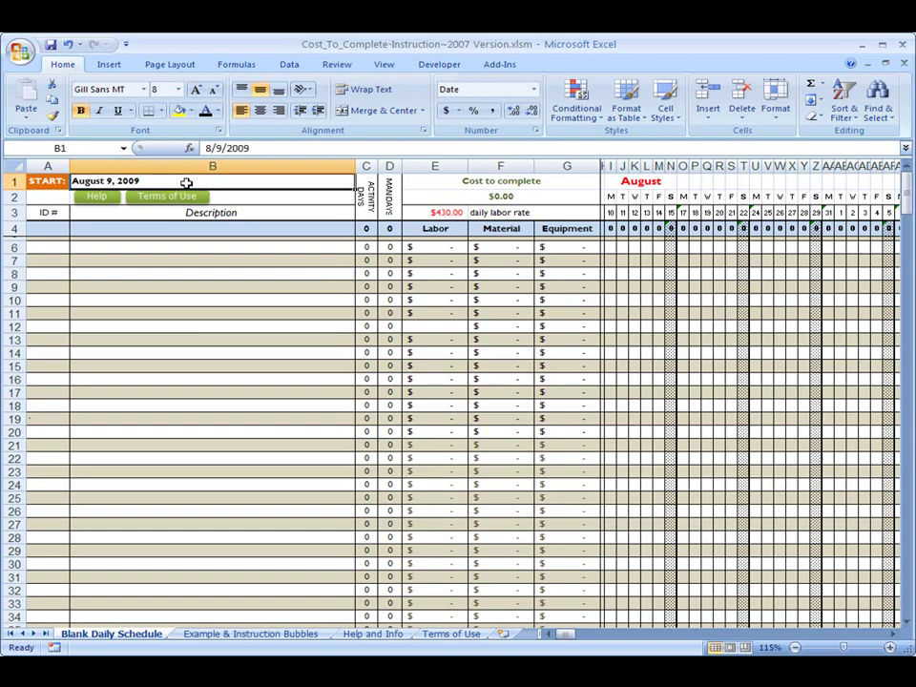
pyautogui.write('08')
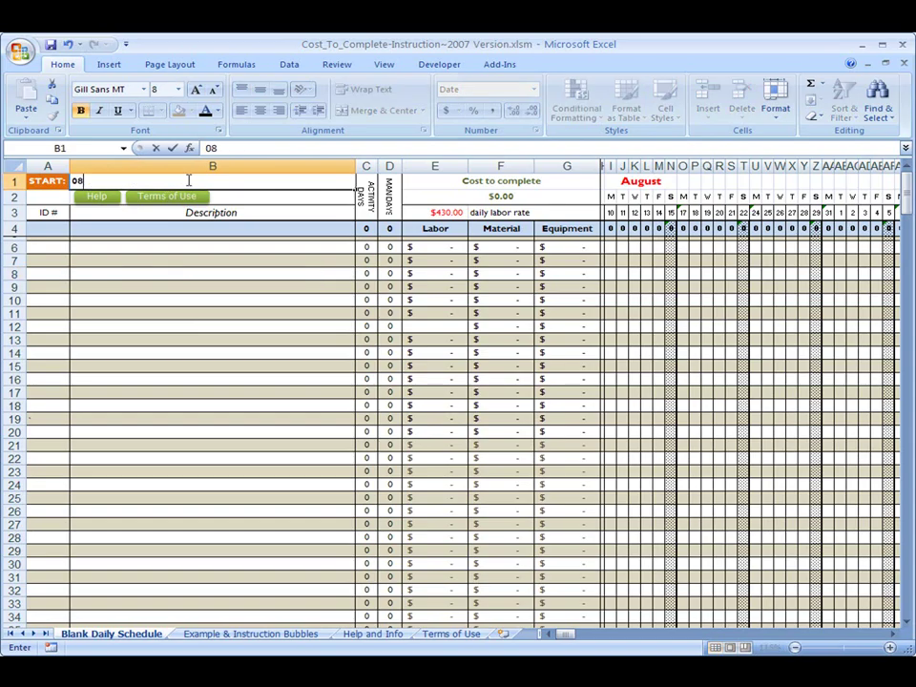
pyautogui.write('/08/09')
pyautogui.press('Return')
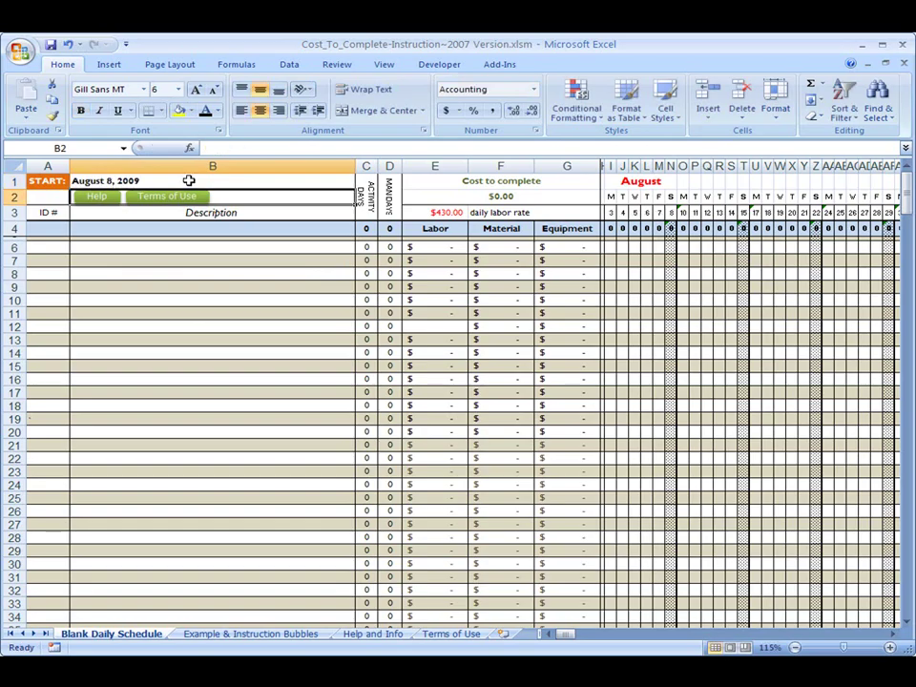
pyautogui.click(189, 181)
pyautogui.write('06/1')
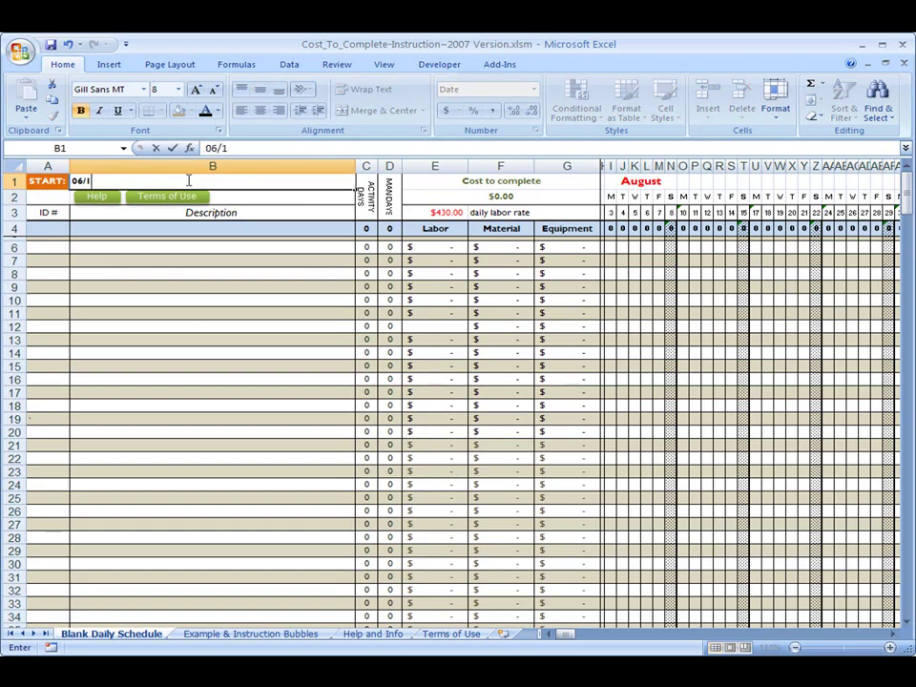
pyautogui.write('0/109')
pyautogui.press('Return')
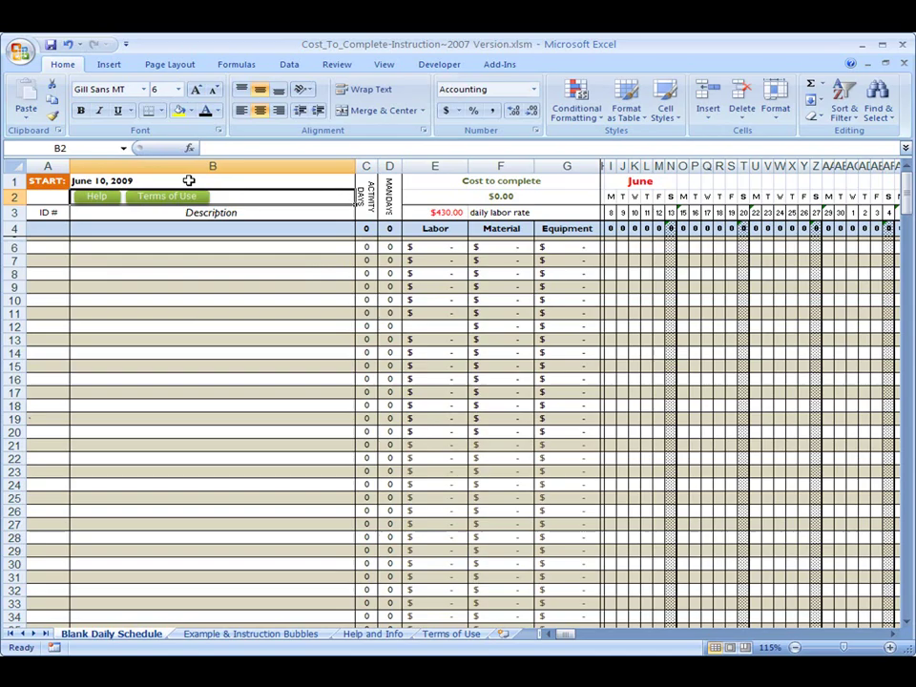
pyautogui.click(634, 180)
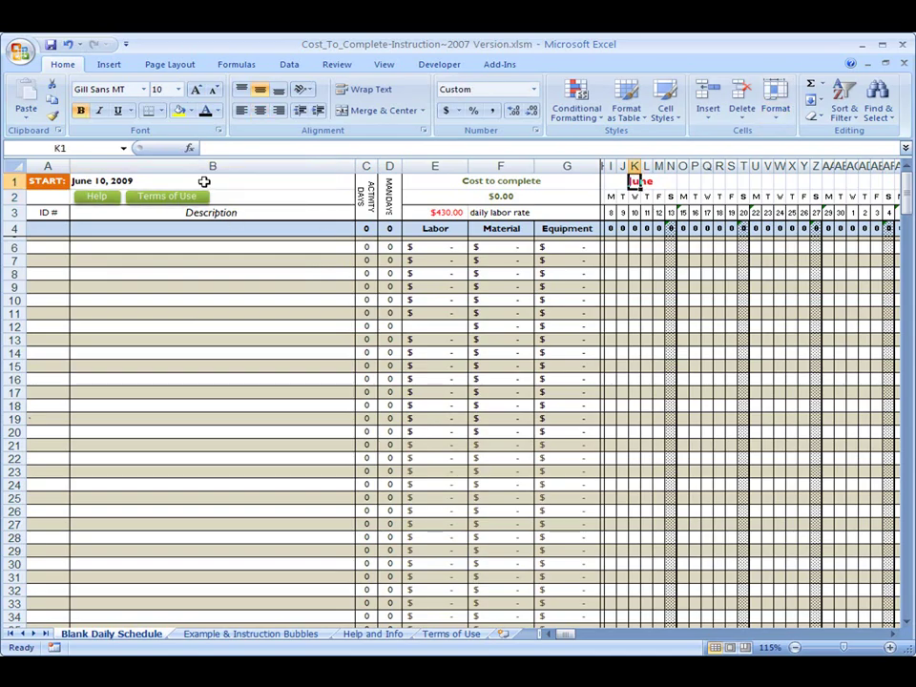
pyautogui.click(200, 181)
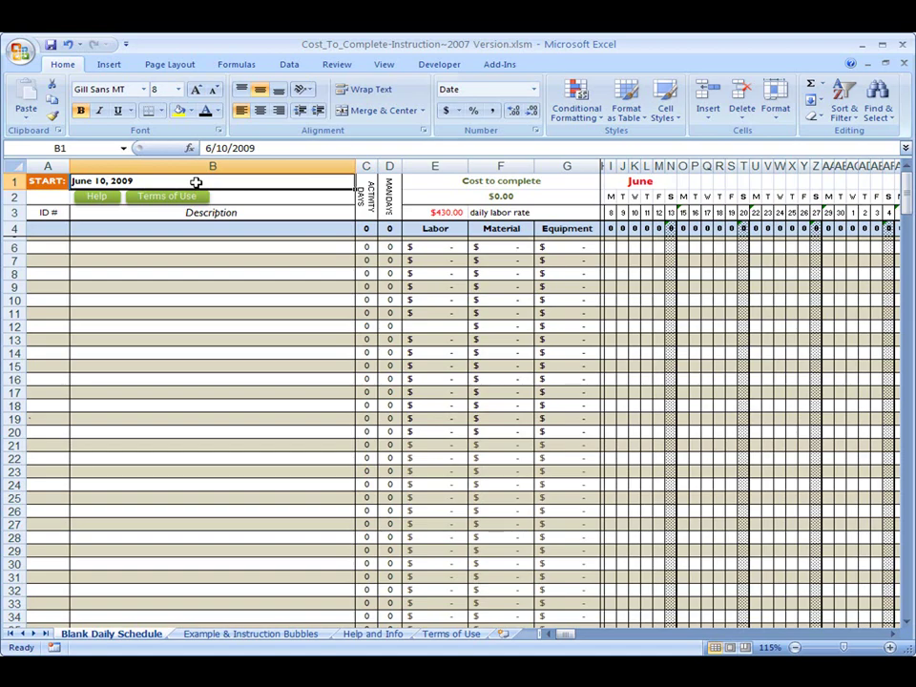
pyautogui.write('08/09')
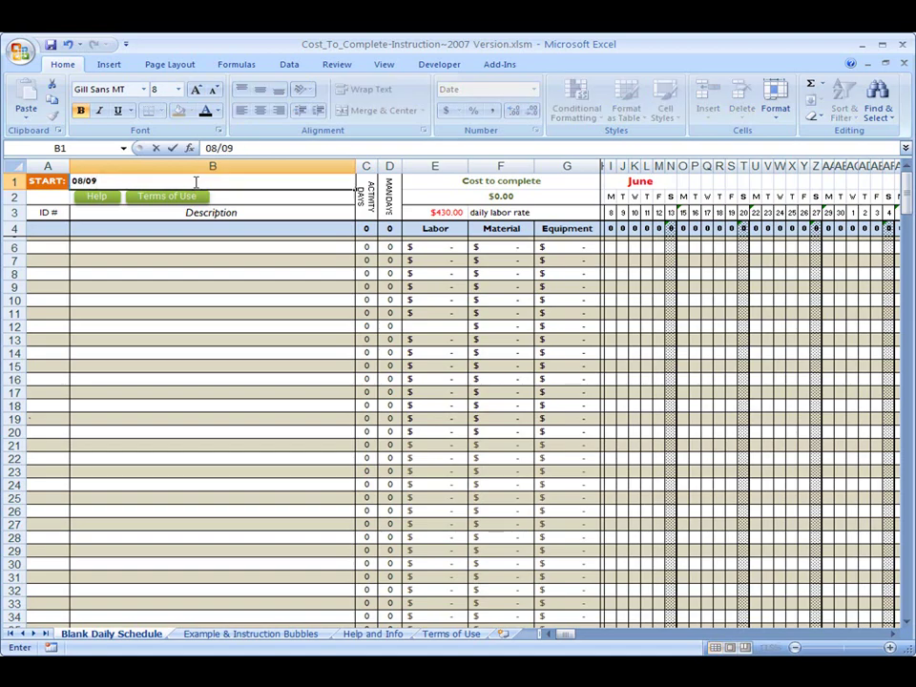
pyautogui.write('0/')
pyautogui.press('BackSpace')
pyautogui.write('/09')
pyautogui.press('Return')
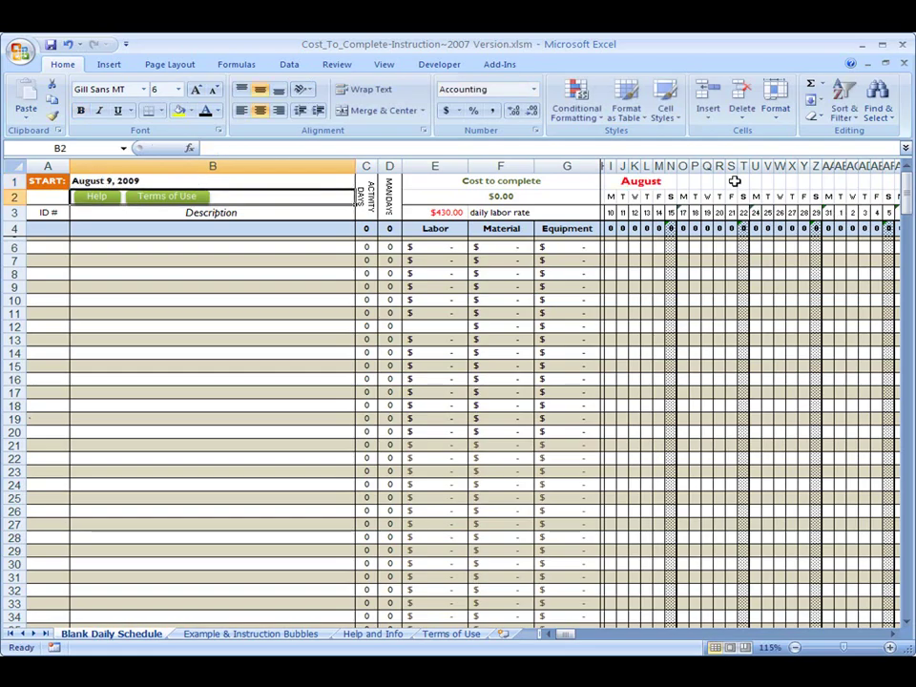
pyautogui.click(610, 211)
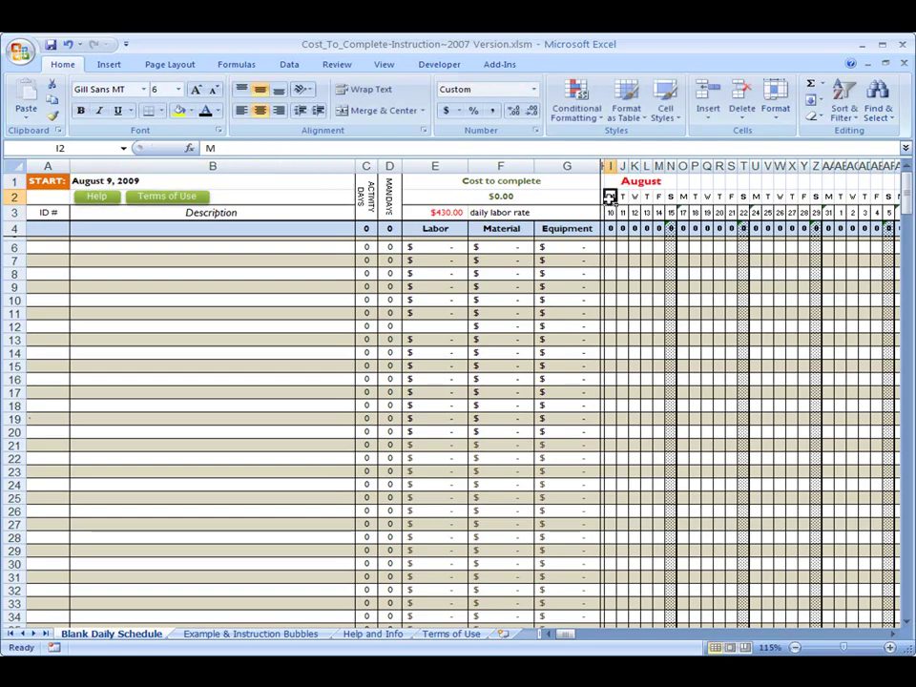
pyautogui.moveTo(611, 195); pyautogui.dragTo(666, 312)
pyautogui.moveTo(609, 196); pyautogui.dragTo(672, 197)
pyautogui.click(578, 199)
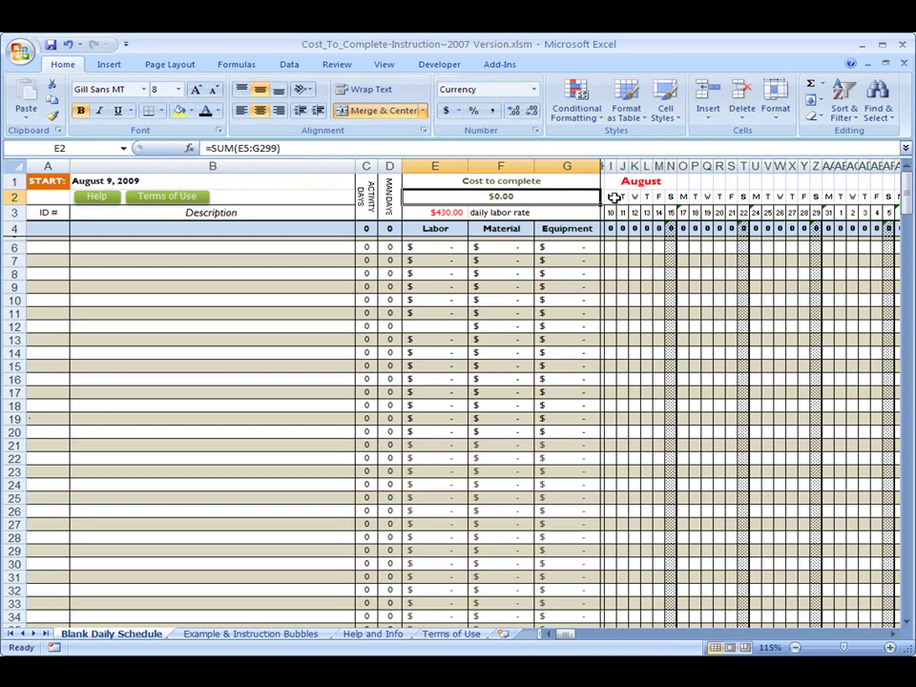
pyautogui.moveTo(614, 197); pyautogui.dragTo(671, 212)
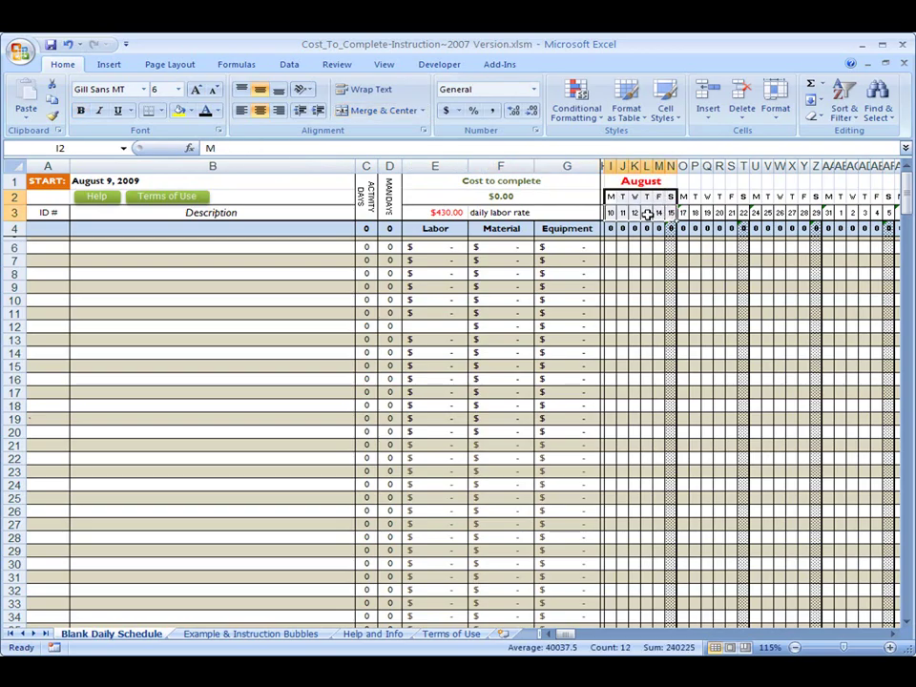
pyautogui.click(611, 213)
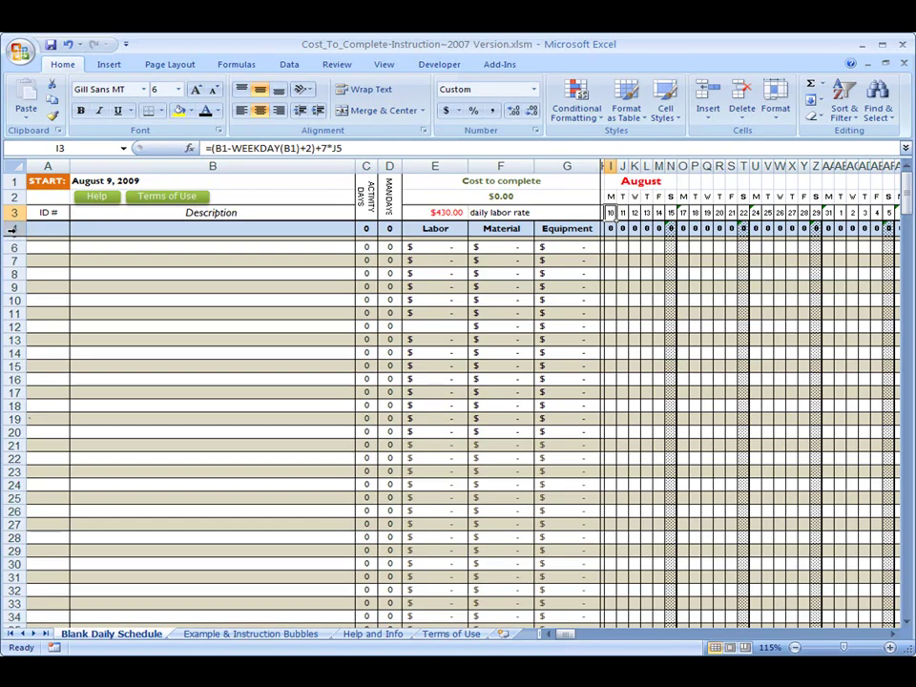
pyautogui.click(13, 229)
pyautogui.click(609, 230)
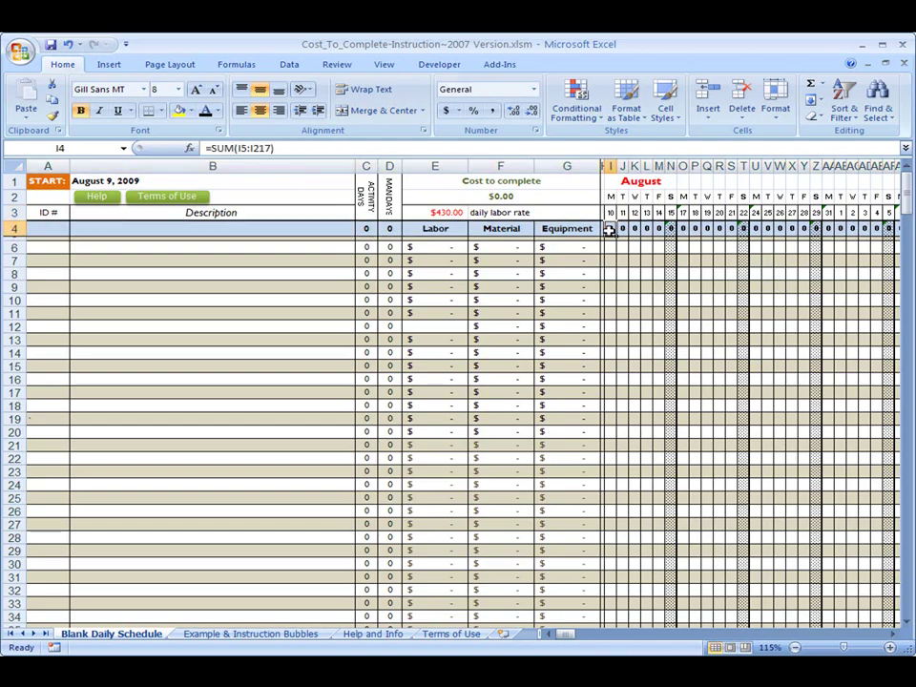
pyautogui.moveTo(609, 230)
pyautogui.mouseDown()
pyautogui.moveTo(657, 230)
pyautogui.moveTo(614, 230)
pyautogui.mouseUp()
pyautogui.click(669, 229)
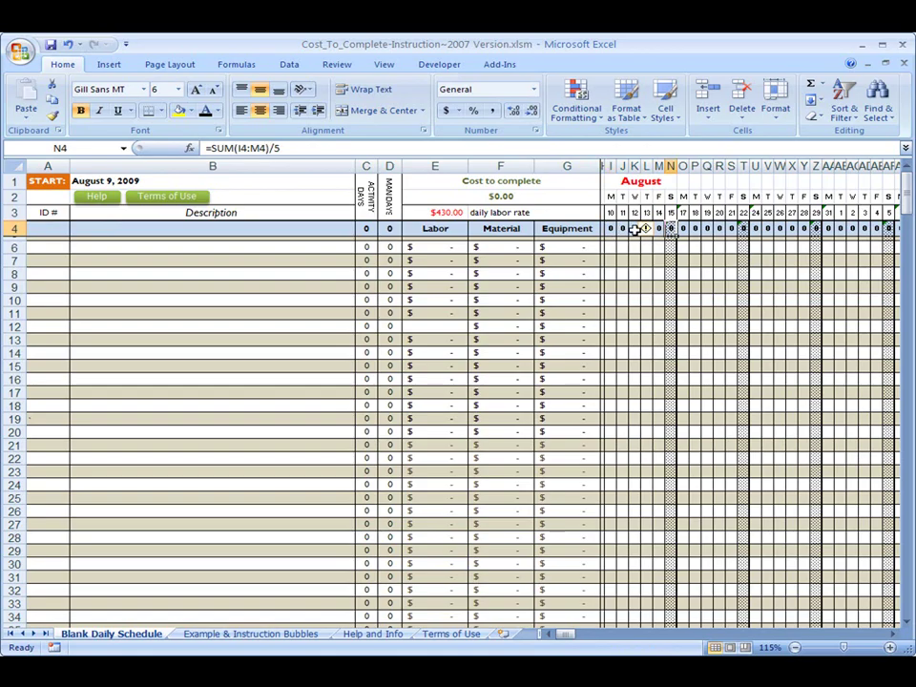
pyautogui.click(249, 251)
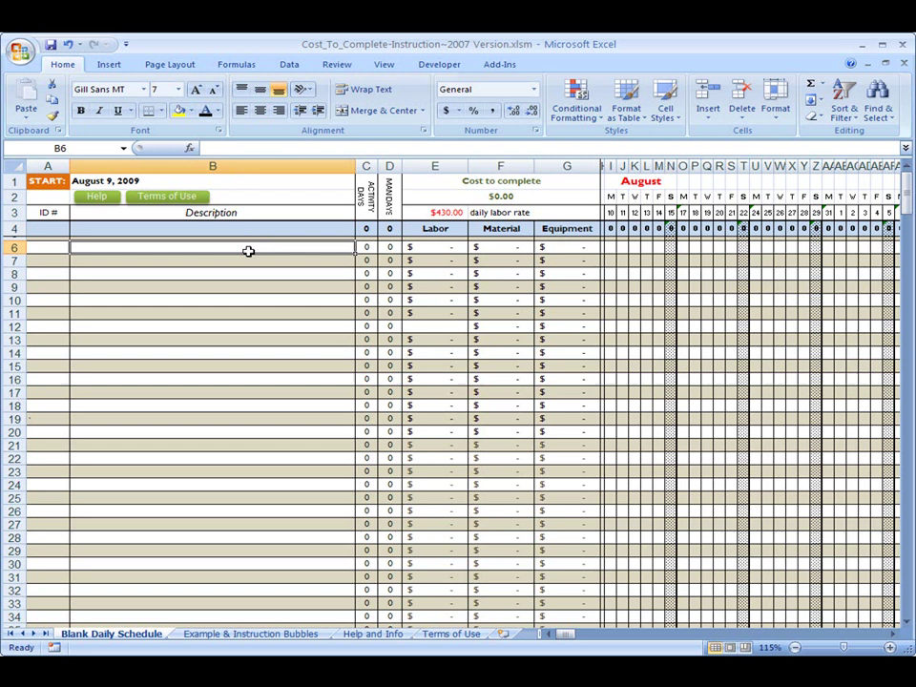
# Enter Foreman as the first task, then inspect the Activity Days, Mandays and Labor columns.
pyautogui.write('Fore')
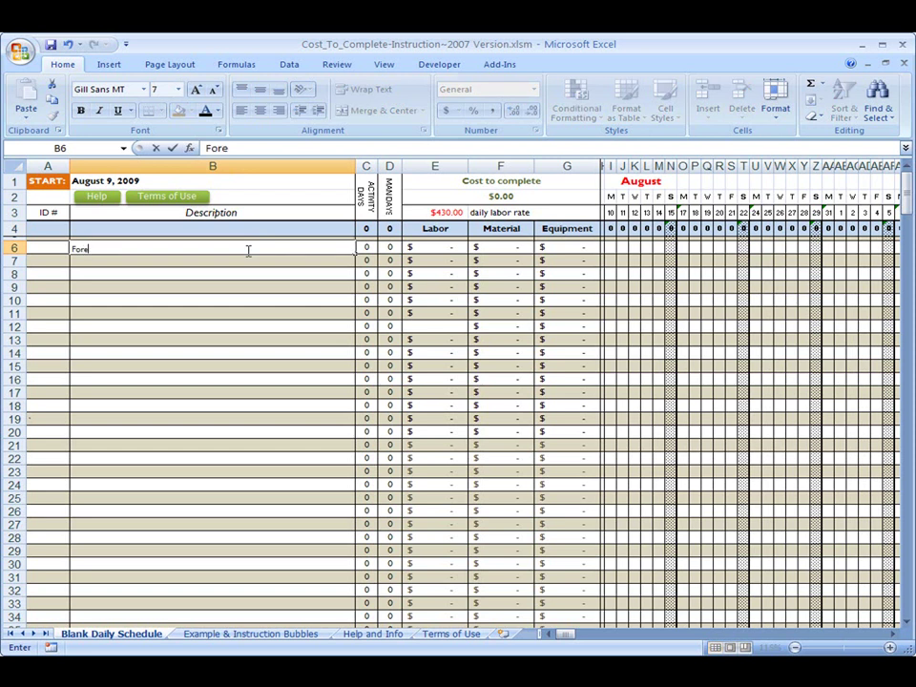
pyautogui.write('man')
pyautogui.press('Tab')
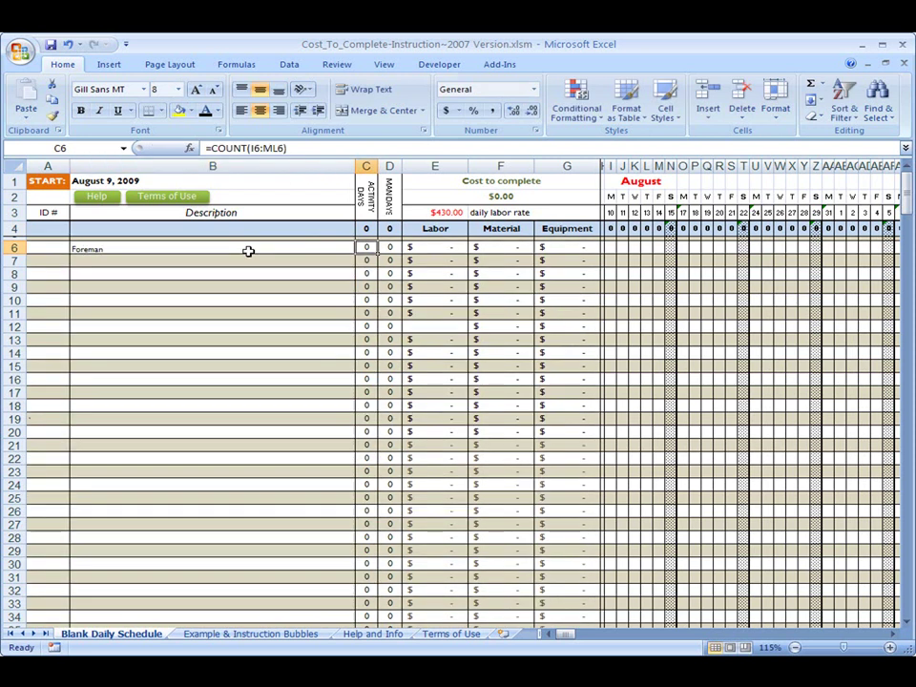
pyautogui.moveTo(366, 166); pyautogui.dragTo(387, 164)
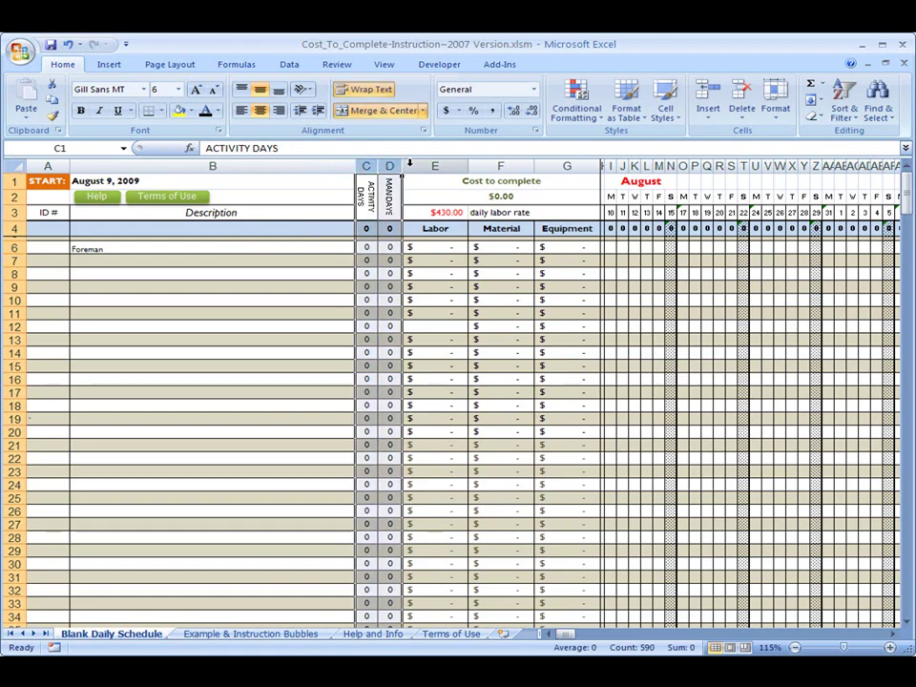
pyautogui.click(420, 164)
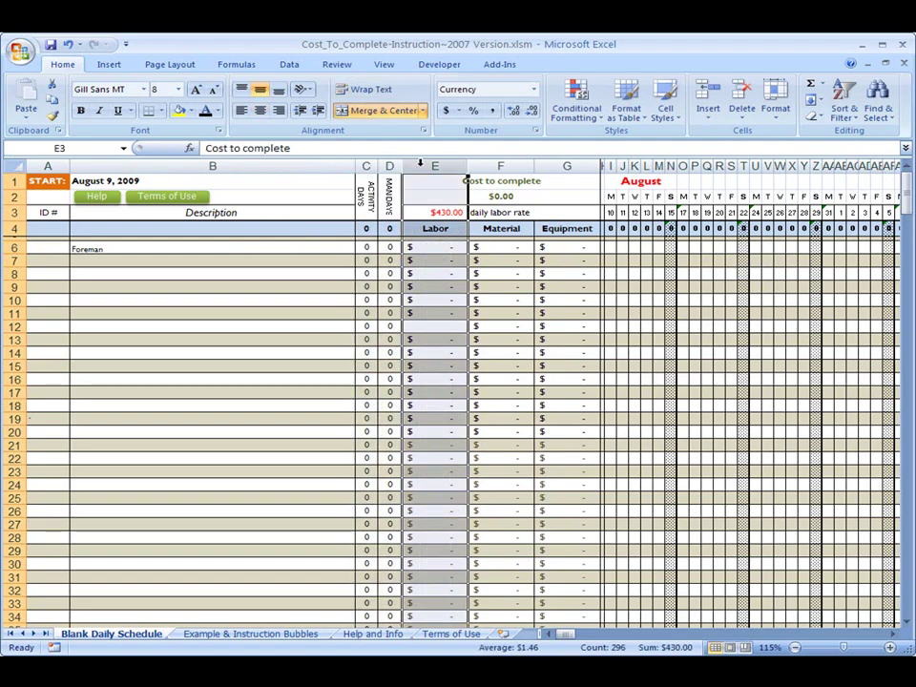
# Set the daily labor rate in E3 to $430.00.
pyautogui.click(440, 212)
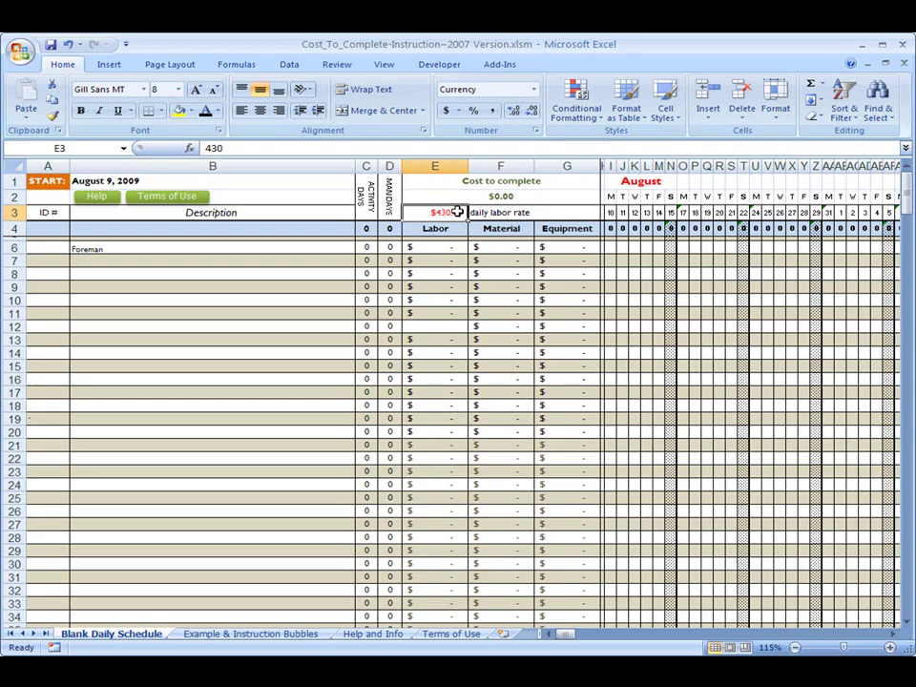
pyautogui.write('430')
pyautogui.press('Return')
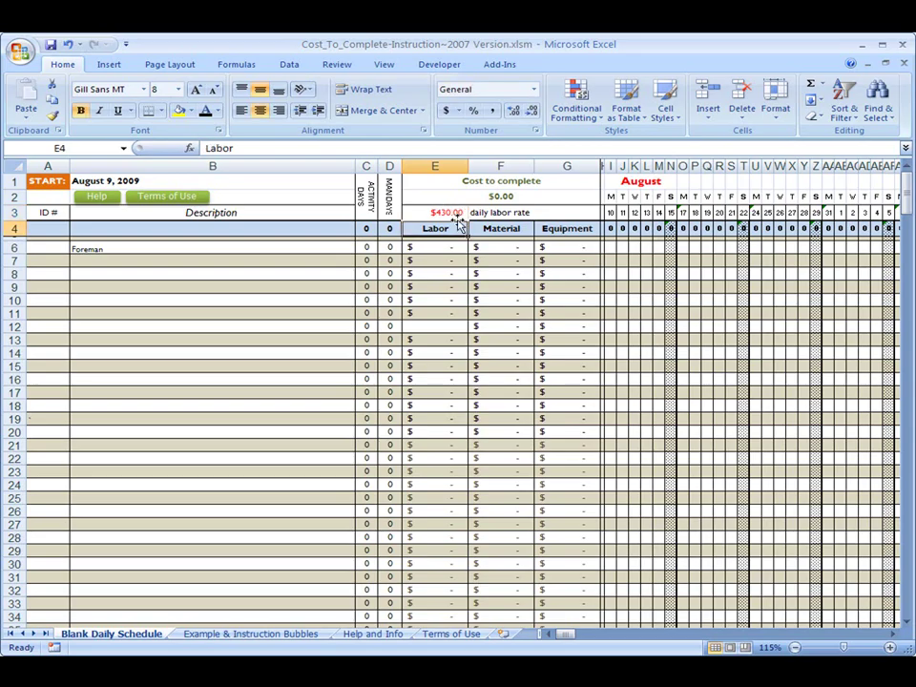
pyautogui.click(611, 247)
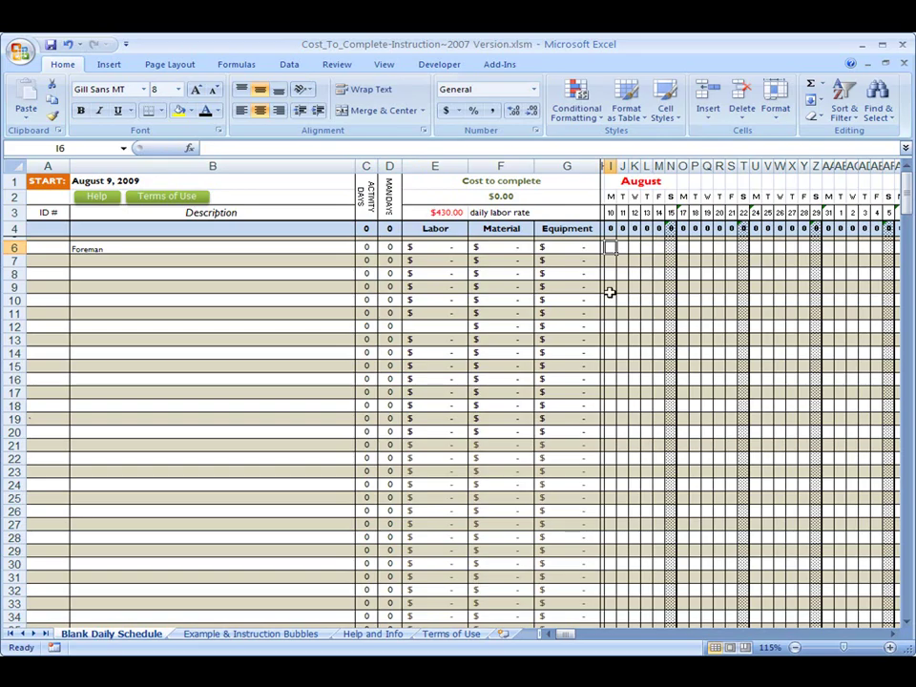
# Enter 1 on each of 20 Foreman workdays from I6, giving 20 mandays and $8,600.00 labor.
pyautogui.click(270, 245)
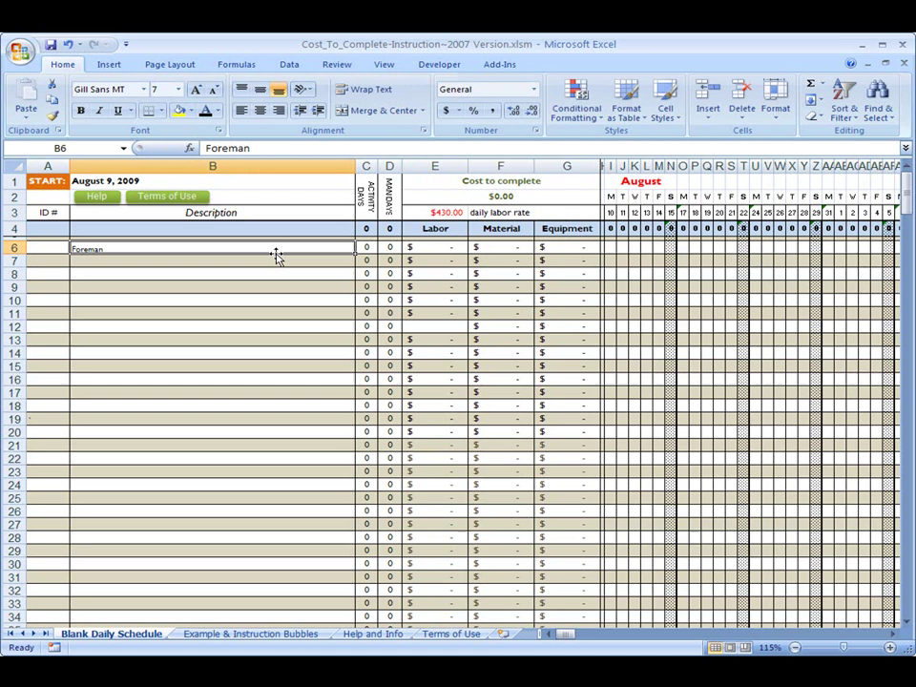
pyautogui.click(612, 244)
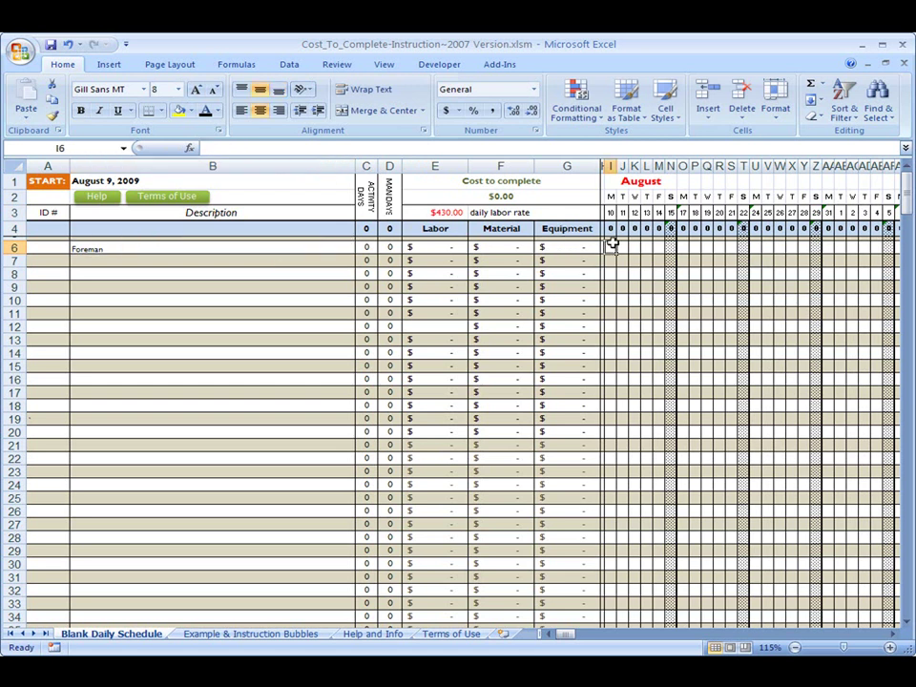
pyautogui.write('1')
pyautogui.press('Tab')
pyautogui.write('1')
pyautogui.press('Tab')
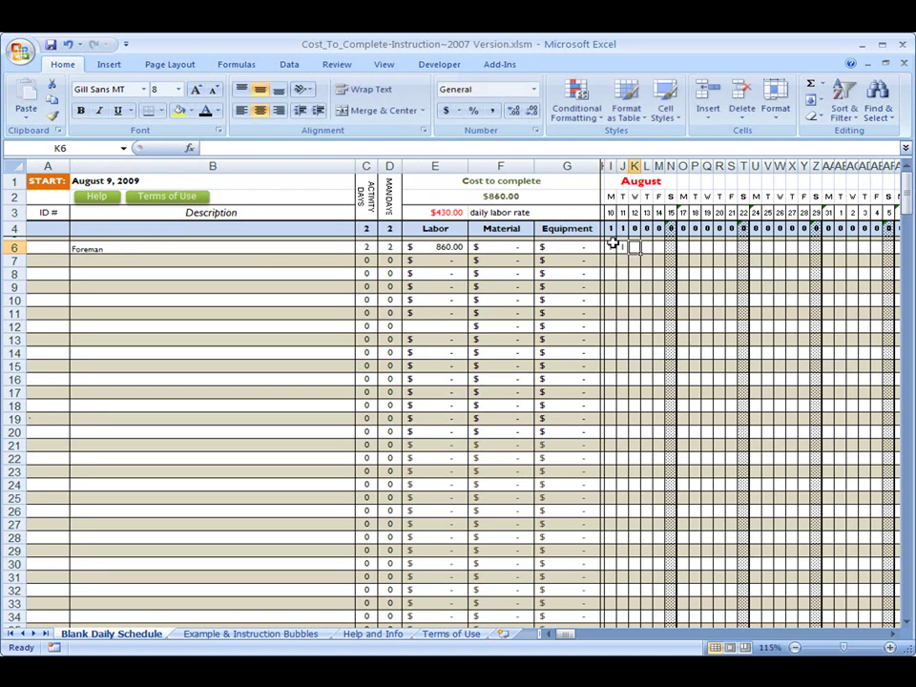
pyautogui.write('1')
pyautogui.press('Tab')
pyautogui.write('1')
pyautogui.press('Tab')
pyautogui.write('1')
pyautogui.press('Tab')
pyautogui.press('Tab')
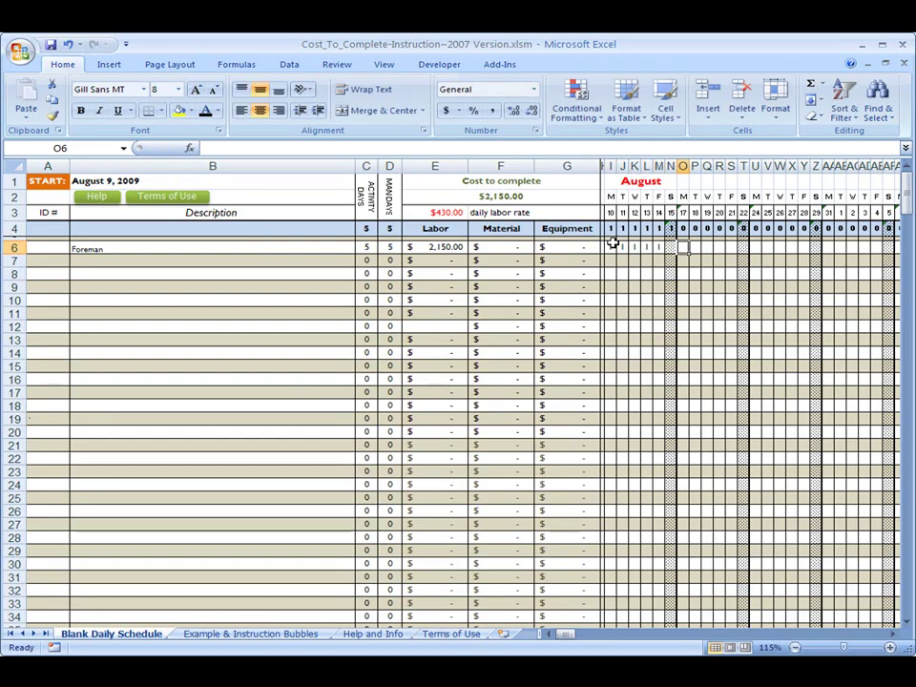
pyautogui.write('1')
pyautogui.press('Tab')
pyautogui.write('1')
pyautogui.press('Tab')
pyautogui.write('1')
pyautogui.press('Tab')
pyautogui.write('1')
pyautogui.press('Tab')
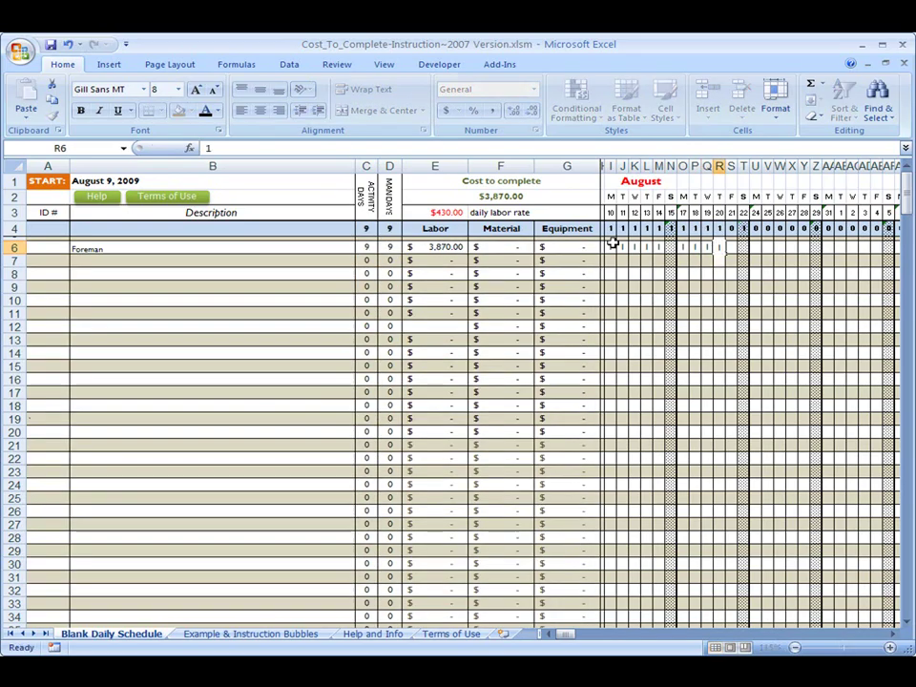
pyautogui.write('1')
pyautogui.press('Tab')
pyautogui.press('Tab')
pyautogui.write('1')
pyautogui.press('Tab')
pyautogui.write('1')
pyautogui.press('Tab')
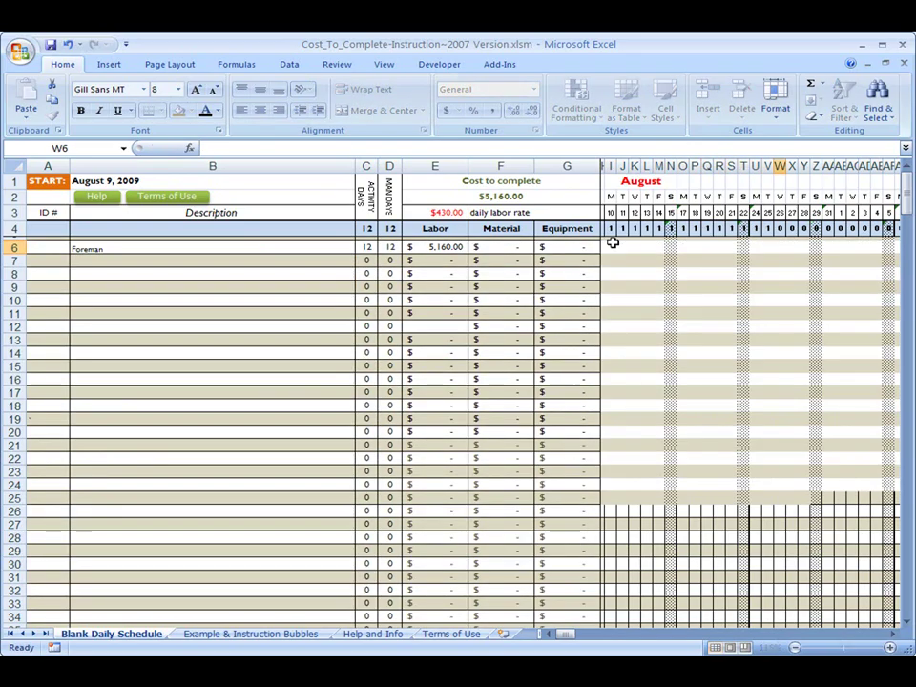
pyautogui.write('1')
pyautogui.press('Tab')
pyautogui.write('1')
pyautogui.press('Tab')
pyautogui.write('1')
pyautogui.press('Tab')
pyautogui.press('Tab')
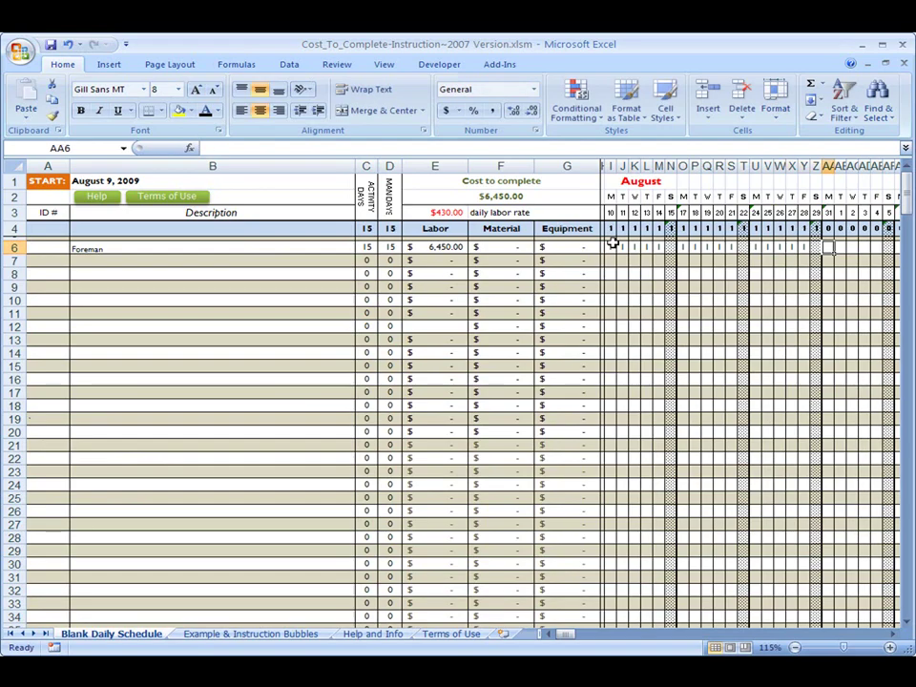
pyautogui.write('1')
pyautogui.press('Tab')
pyautogui.write('1')
pyautogui.press('Tab')
pyautogui.write('1')
pyautogui.press('Tab')
pyautogui.write('1')
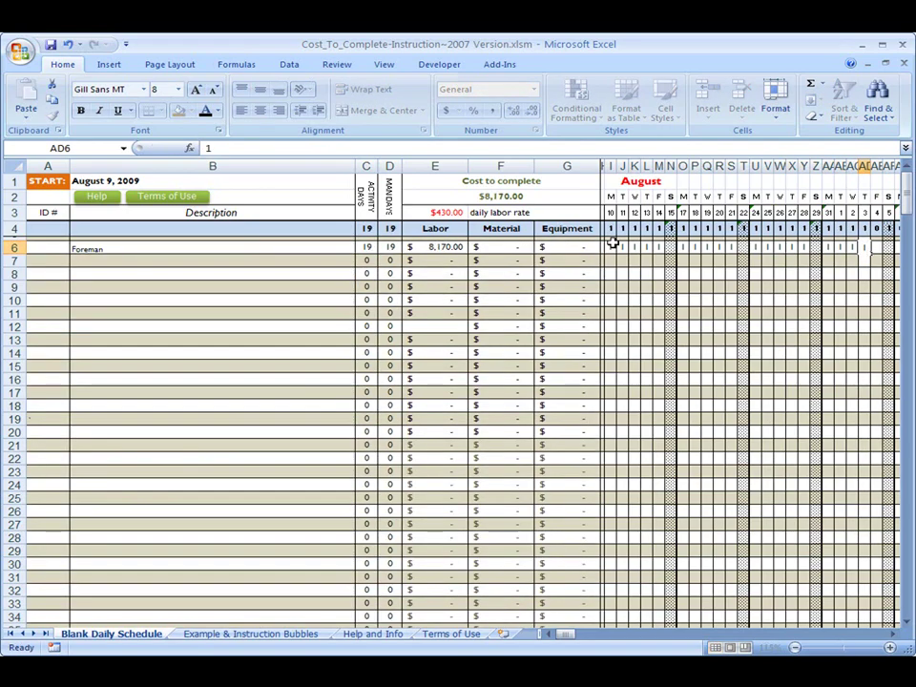
pyautogui.press('Tab')
pyautogui.write('1')
pyautogui.click(623, 273)
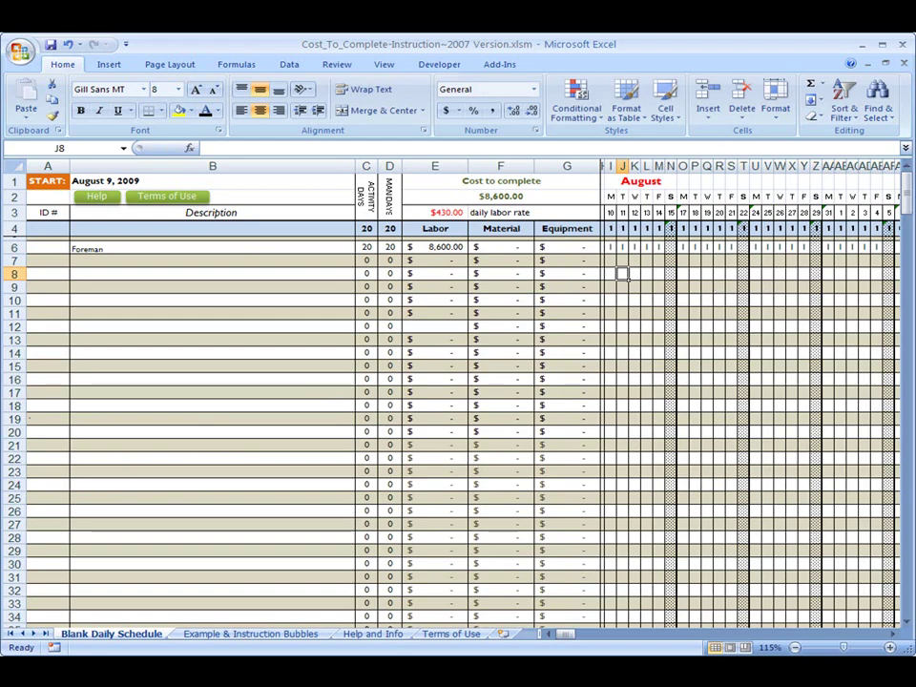
pyautogui.press('Up')
pyautogui.press('Up')
pyautogui.press('Left')
pyautogui.hotkey('ctrl', 'c')
pyautogui.hotkey('ctrl', 'shift', 'Right')
pyautogui.hotkey('ctrl', 'v')
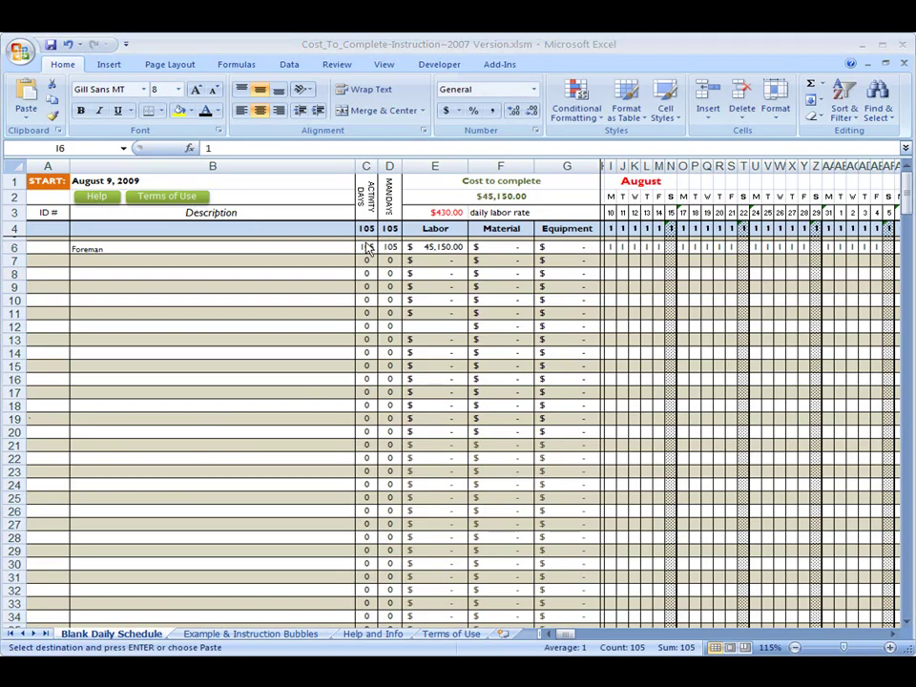
pyautogui.click(366, 248)
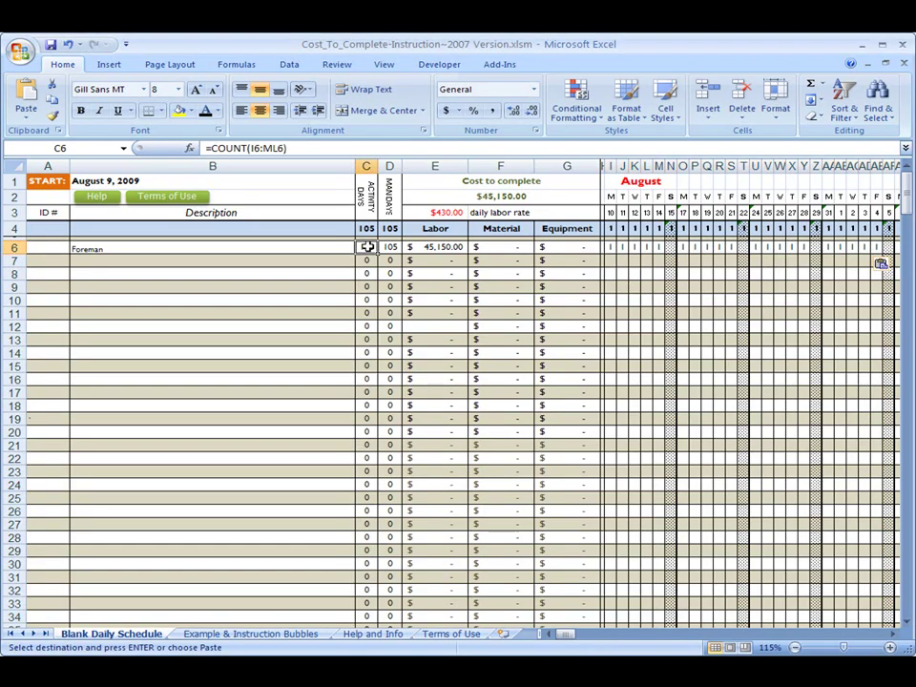
pyautogui.click(390, 246)
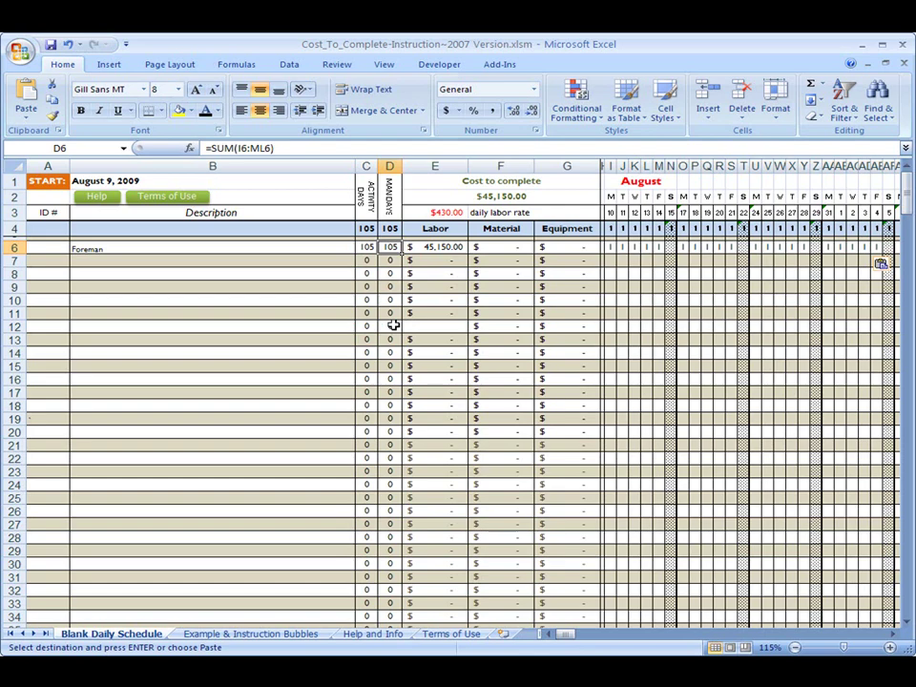
pyautogui.click(434, 245)
pyautogui.click(94, 273)
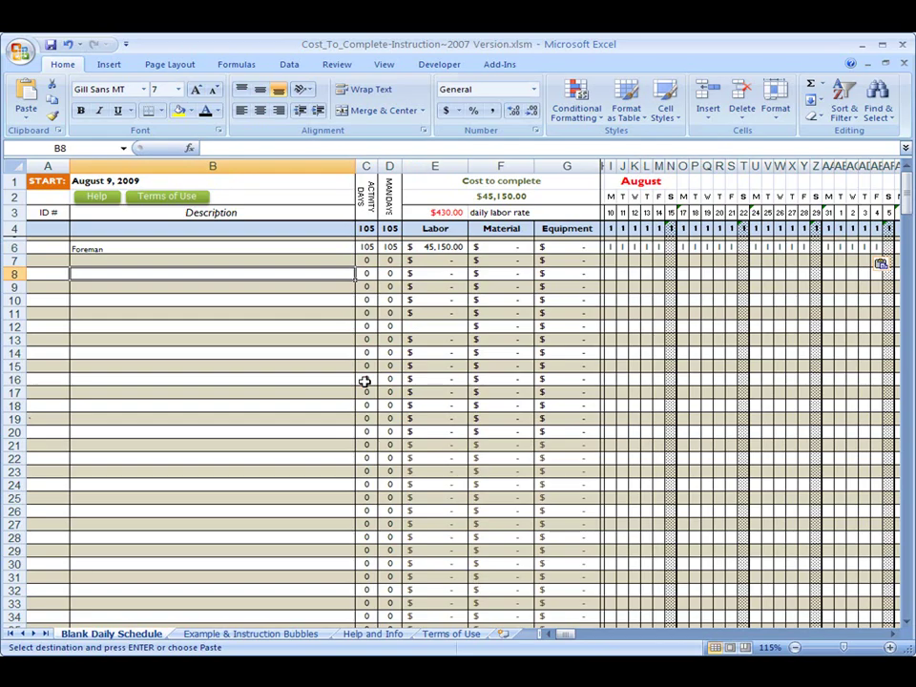
# Type the BLDG A heading followed by tasks Layout, Excavation and Forming.
pyautogui.write('BLD')
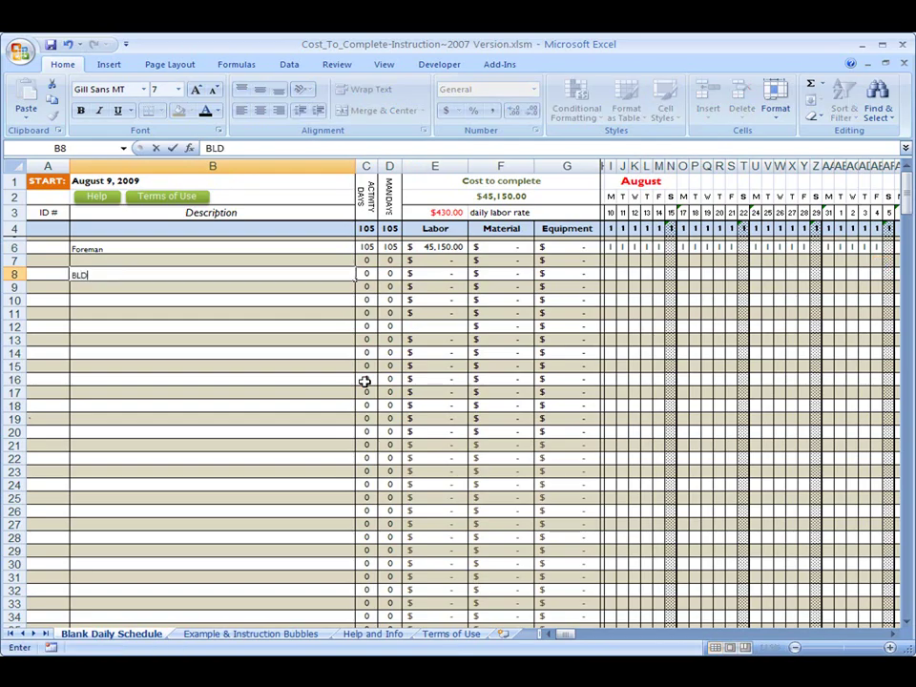
pyautogui.write('A')
pyautogui.press('Return')
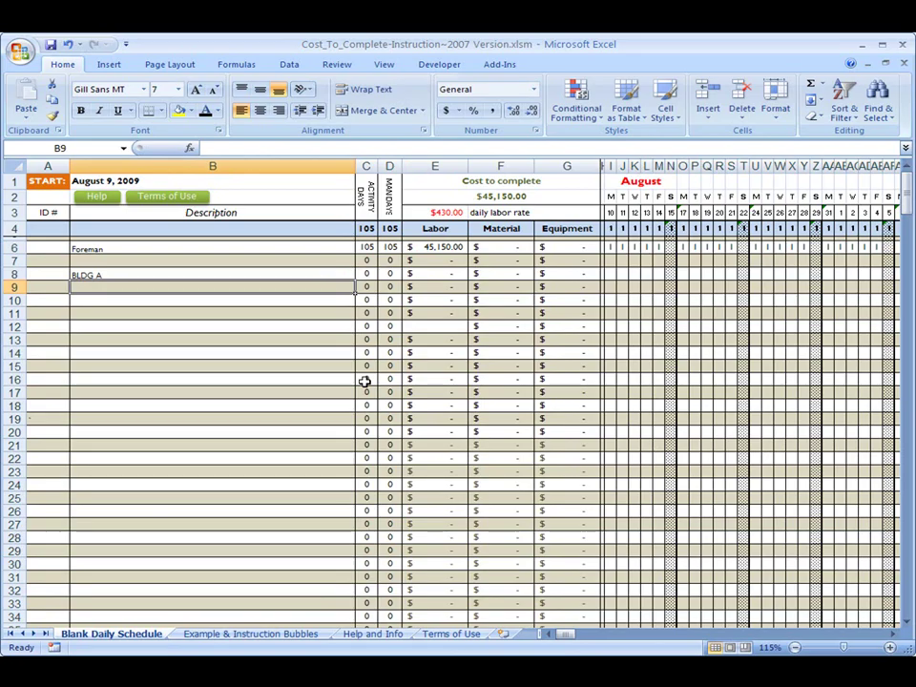
pyautogui.write('Layout')
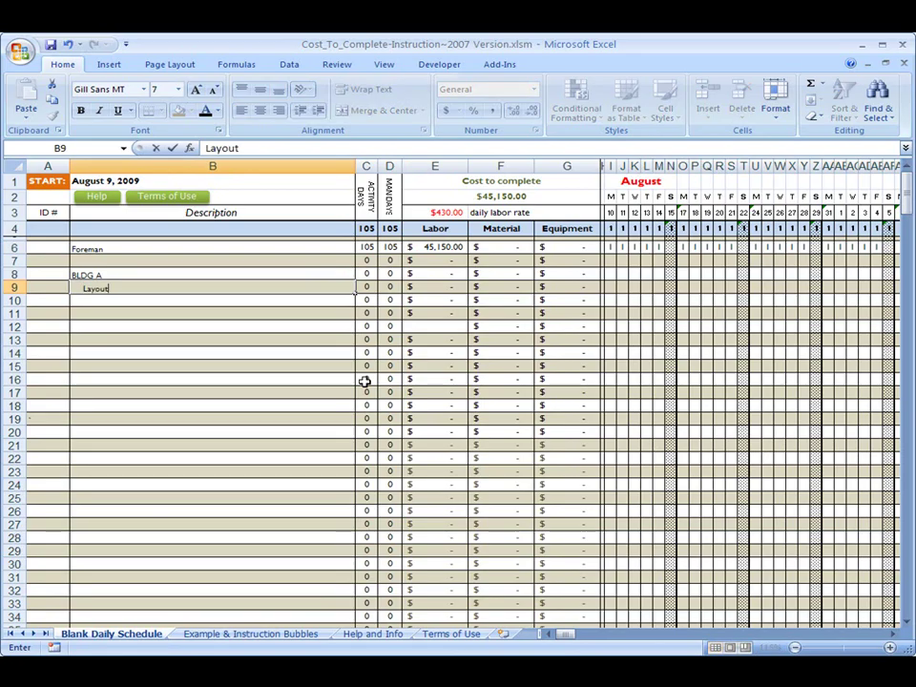
pyautogui.press('Return')
pyautogui.write('E')
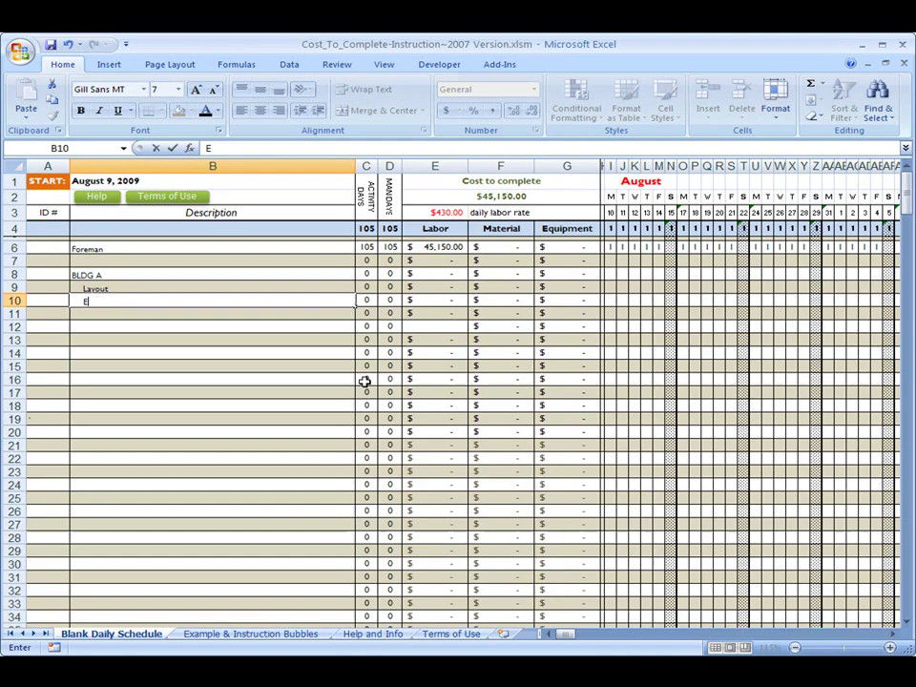
pyautogui.write('xcavation')
pyautogui.press('Return')
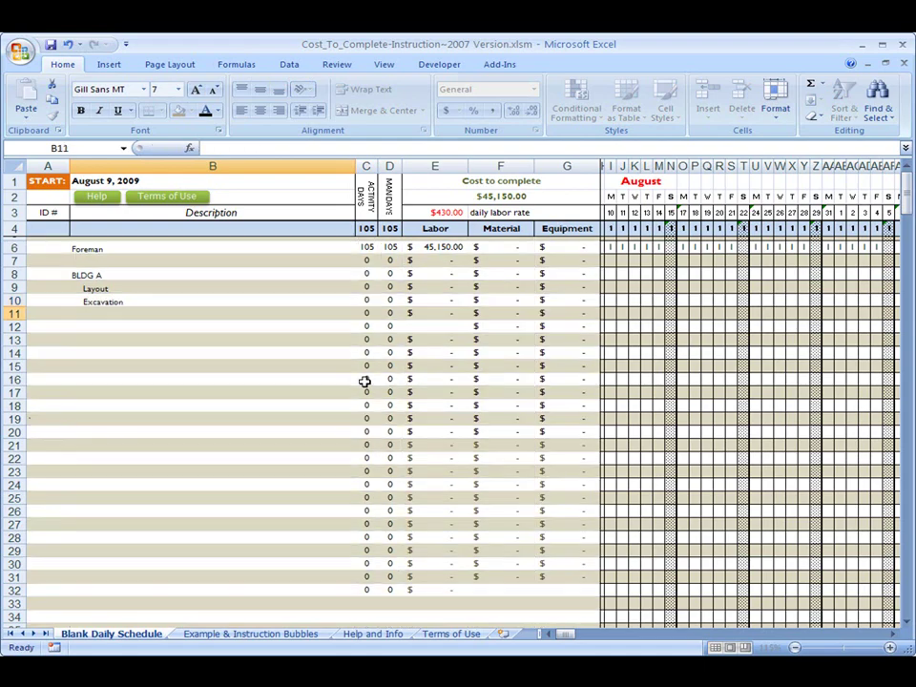
pyautogui.write('Forming')
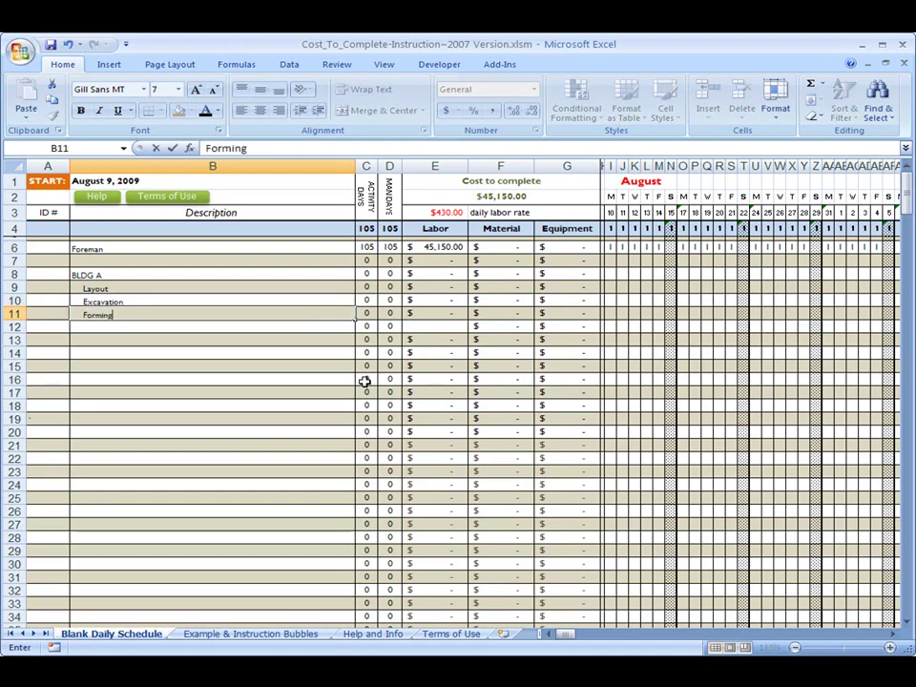
pyautogui.press('Return')
# Add tasks Rebar, Embed items (anchor bolts), Inspection, Pour and Strip & Clean below Forming.
pyautogui.write('Rebar')
pyautogui.press('Return')
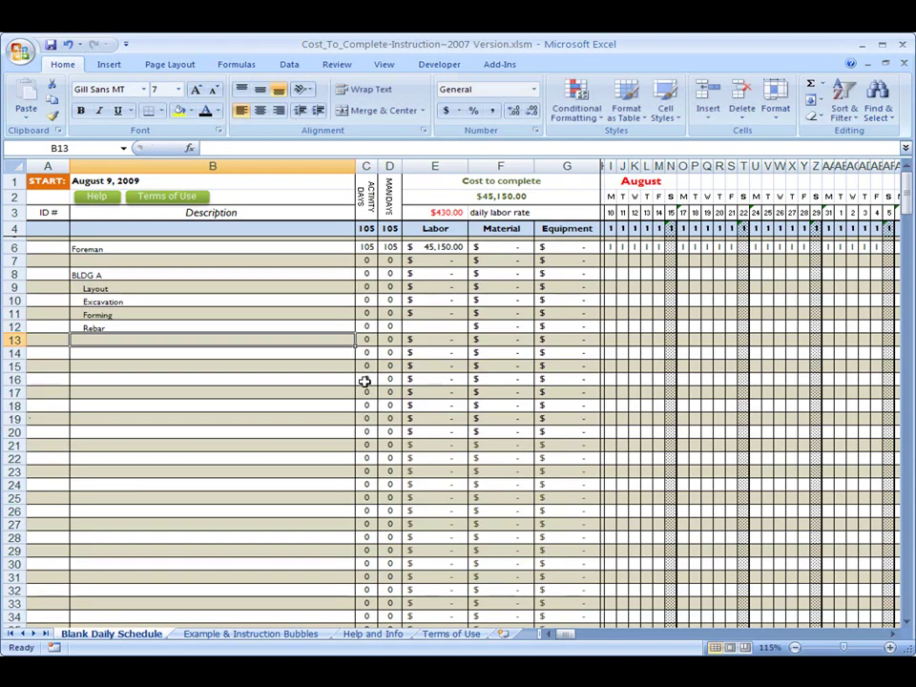
pyautogui.write('Embe')
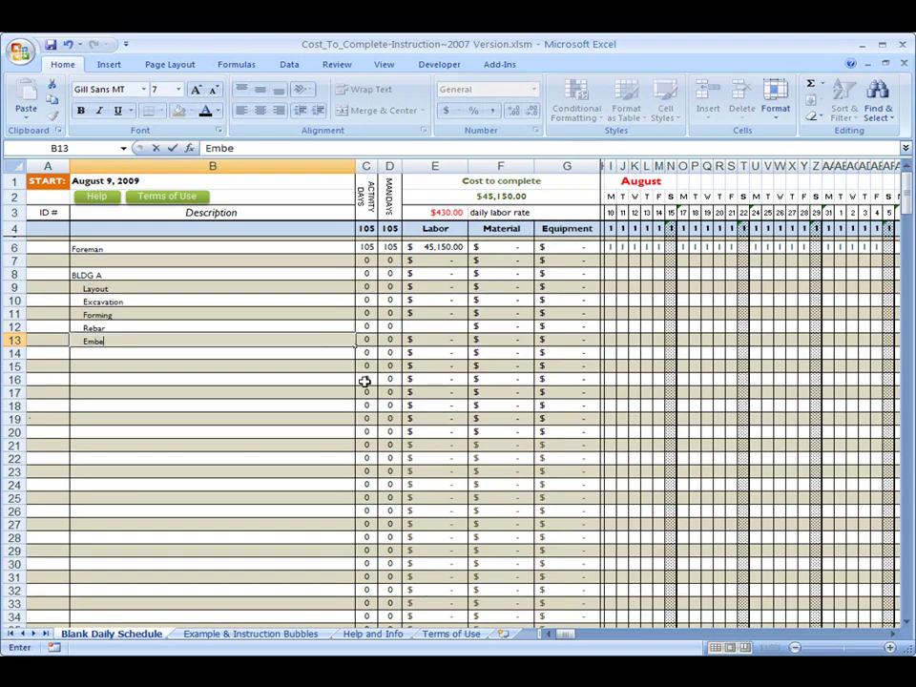
pyautogui.write('d items (anchor bolt')
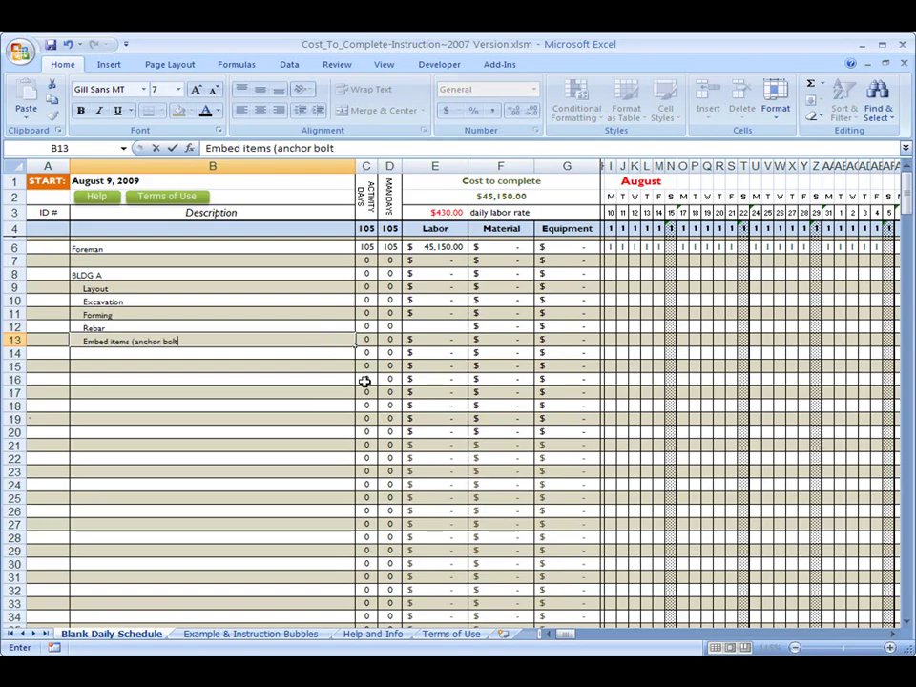
pyautogui.write('s)')
pyautogui.press('Return')
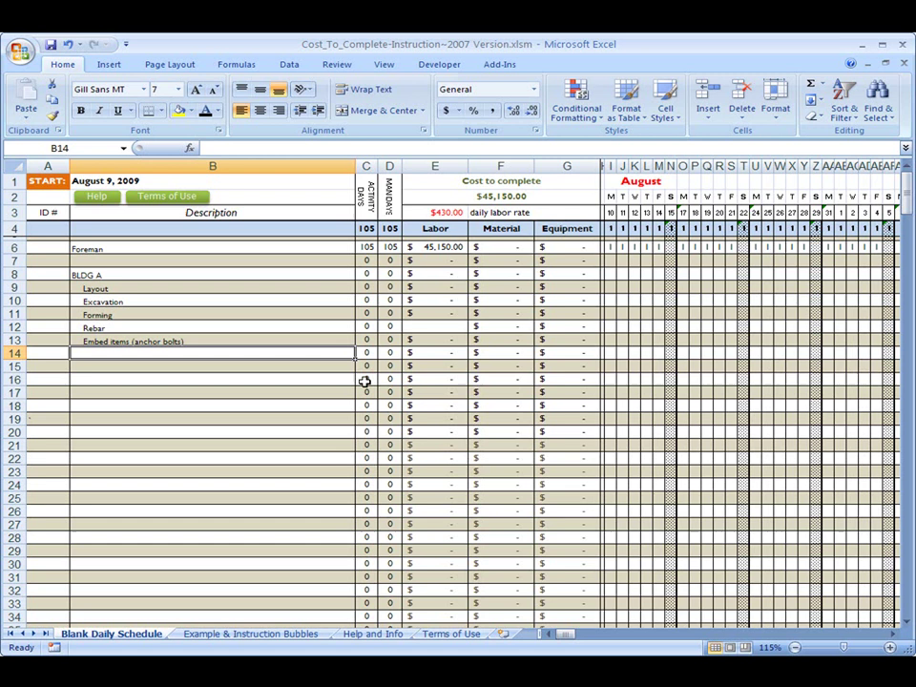
pyautogui.write('Inspecti')
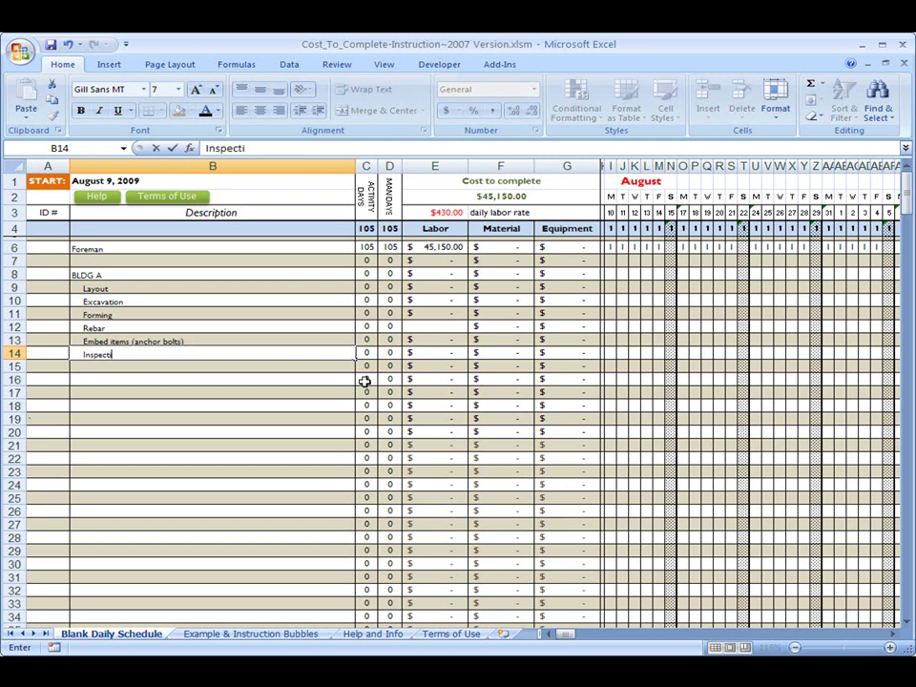
pyautogui.write('on')
pyautogui.press('Return')
pyautogui.write('Pour')
pyautogui.press('Return')
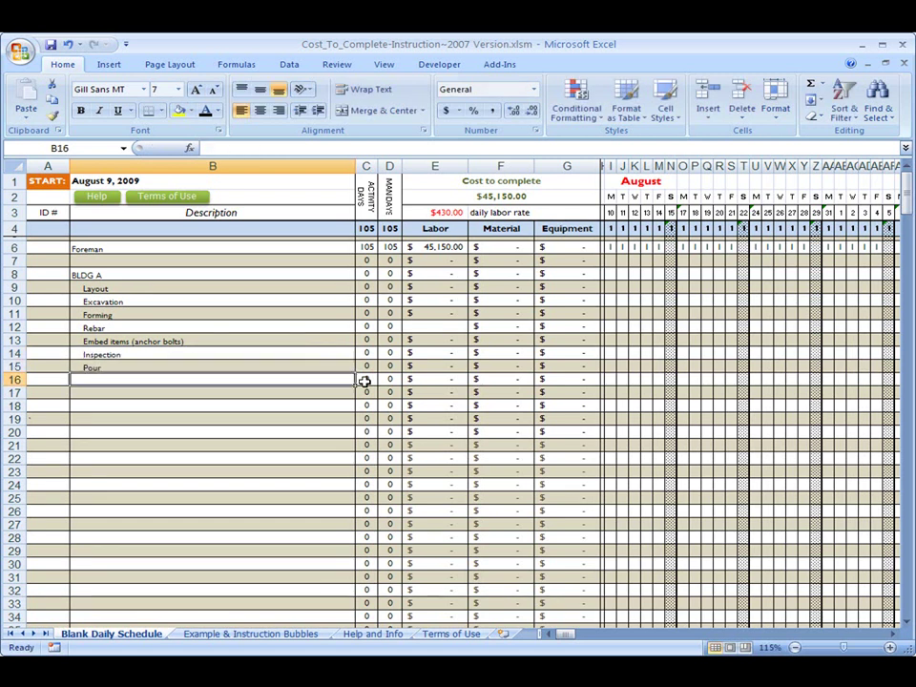
pyautogui.write('Strip ')
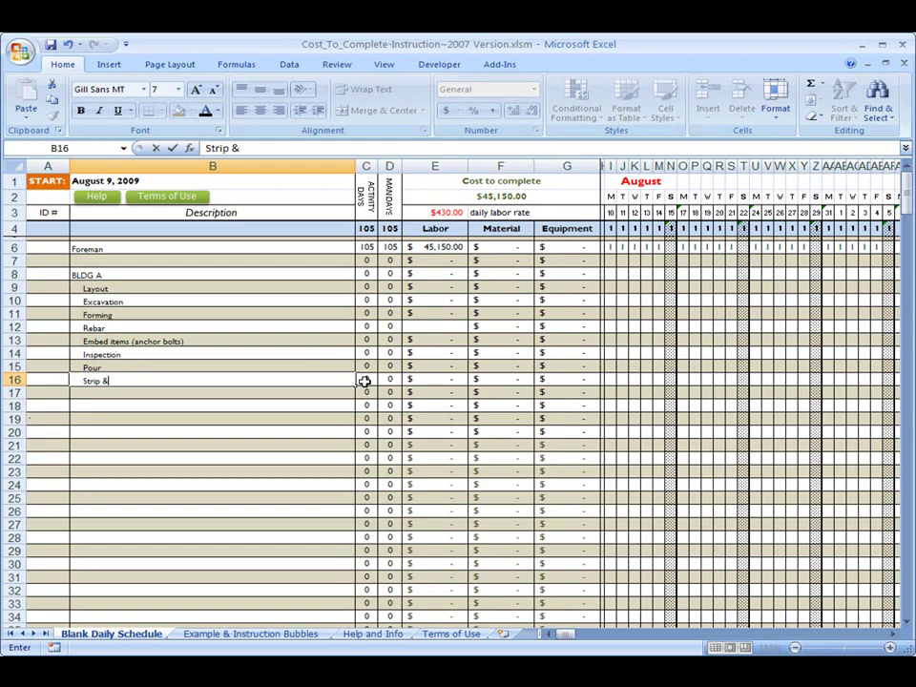
pyautogui.write('& Clean')
pyautogui.press('Return')
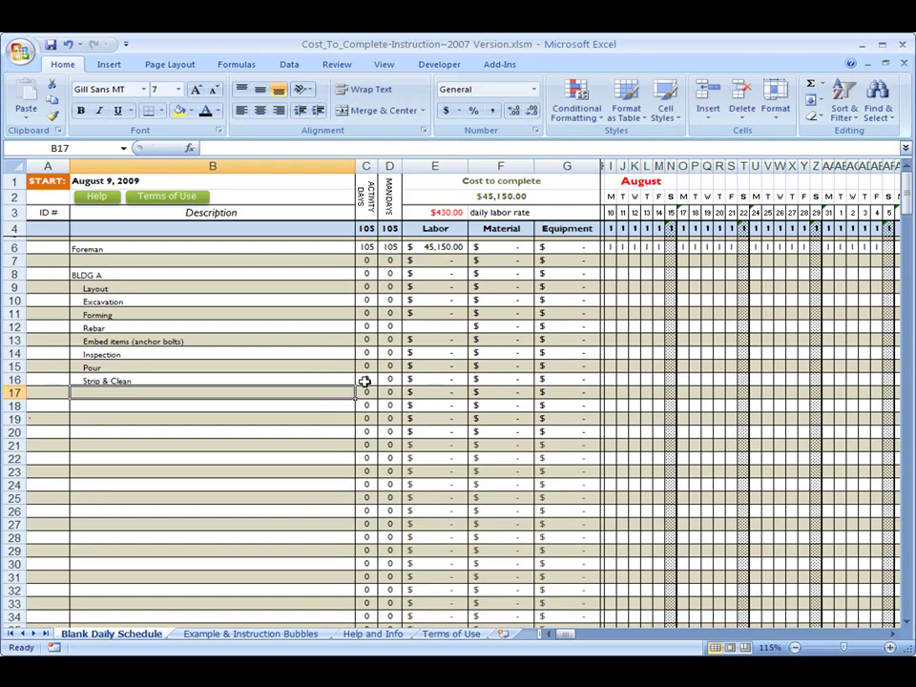
# Make the BLDG A heading and the Foreman task bold.
pyautogui.click(189, 277)
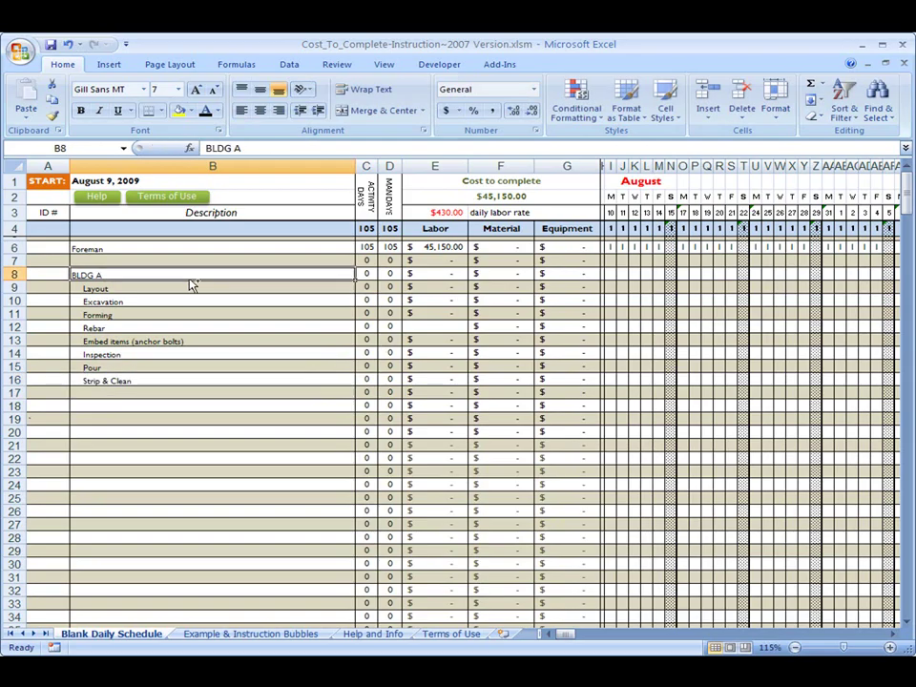
pyautogui.hotkey('ctrl', 'b')
pyautogui.click(92, 248)
pyautogui.hotkey('ctrl', 'b')
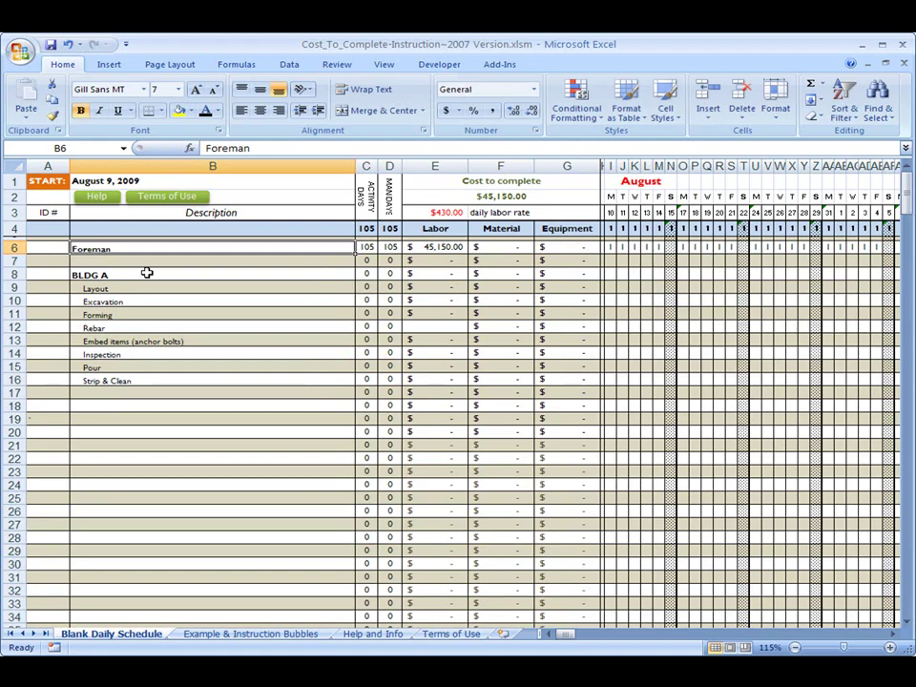
# Insert a row above Layout and label it FOUNDATION.
pyautogui.click(154, 289)
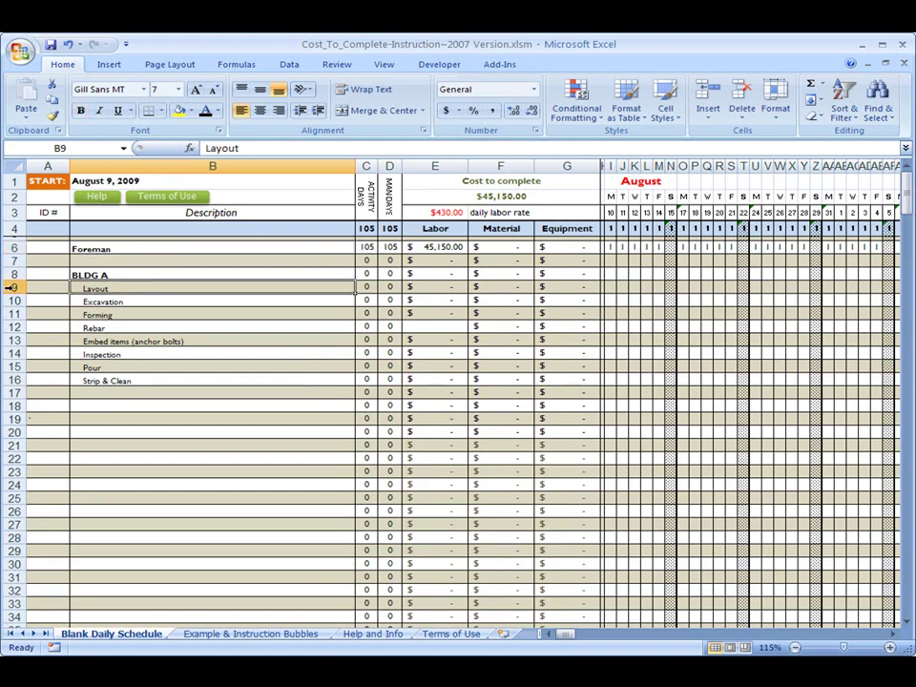
pyautogui.rightClick(10, 287)
pyautogui.click(54, 364)
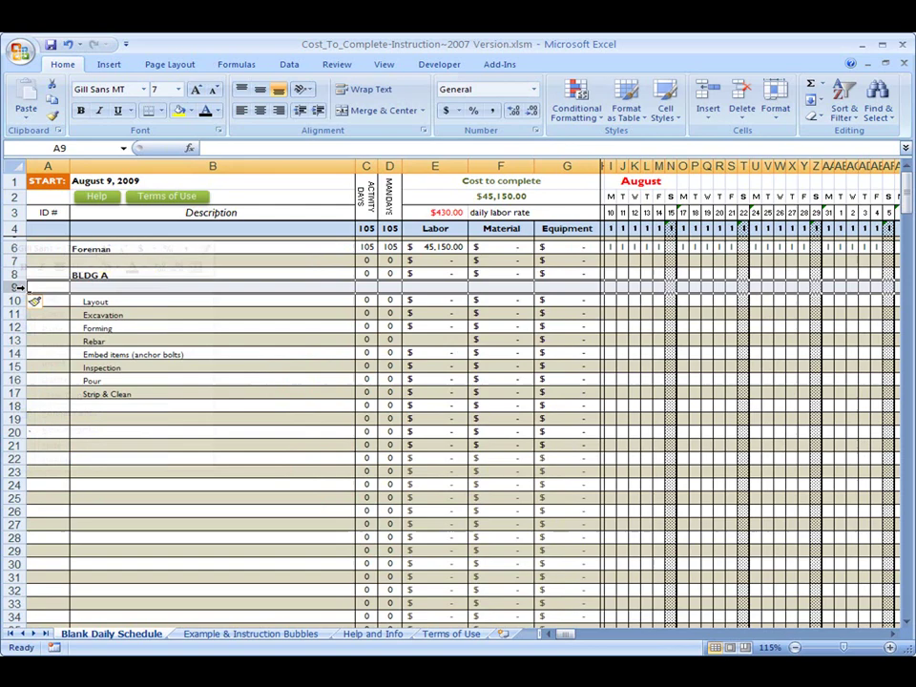
pyautogui.click(97, 287)
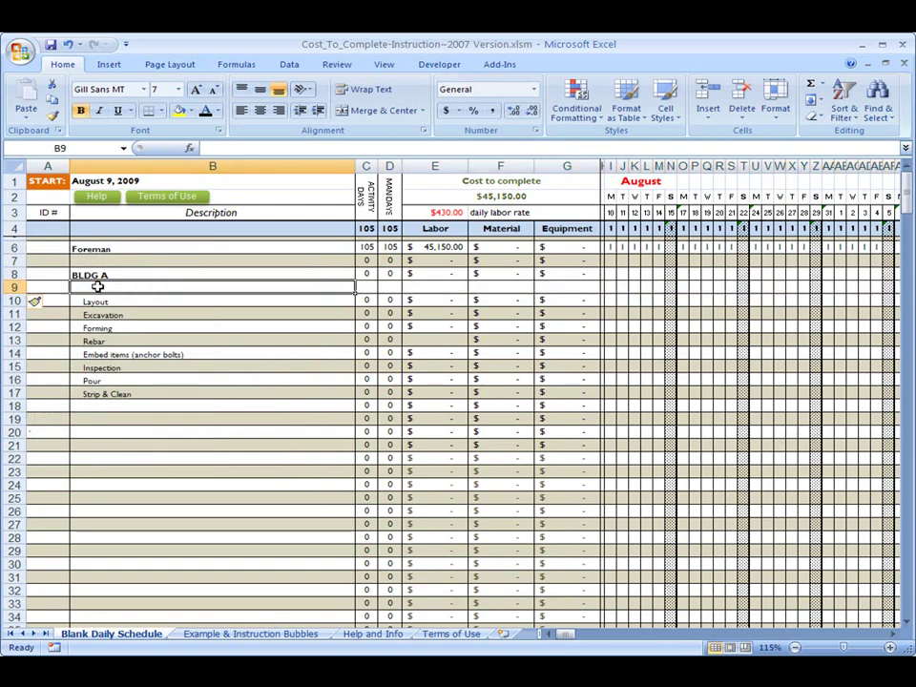
pyautogui.write('FOUNDATION')
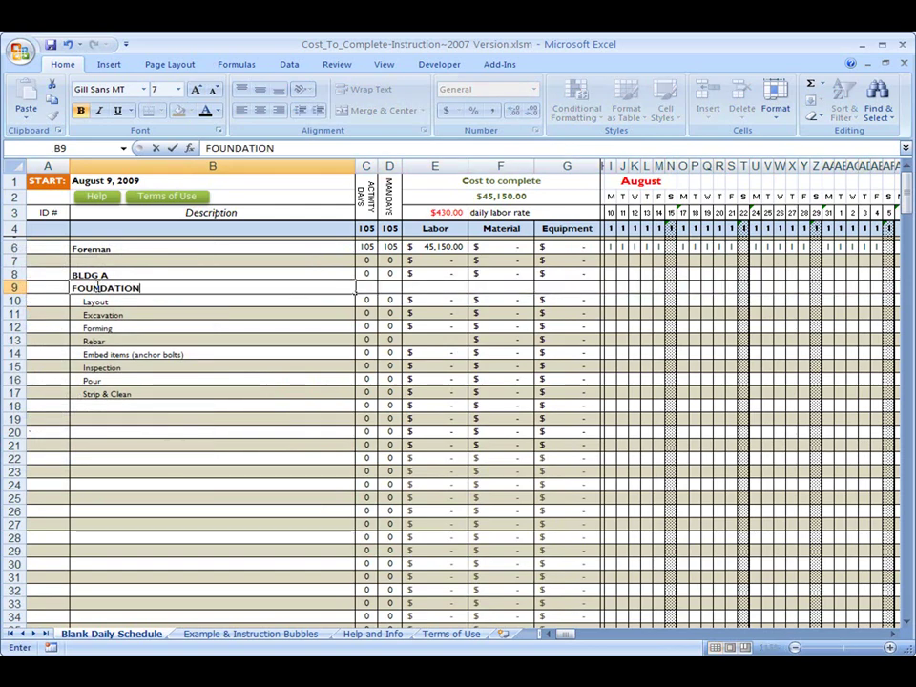
pyautogui.press('Return')
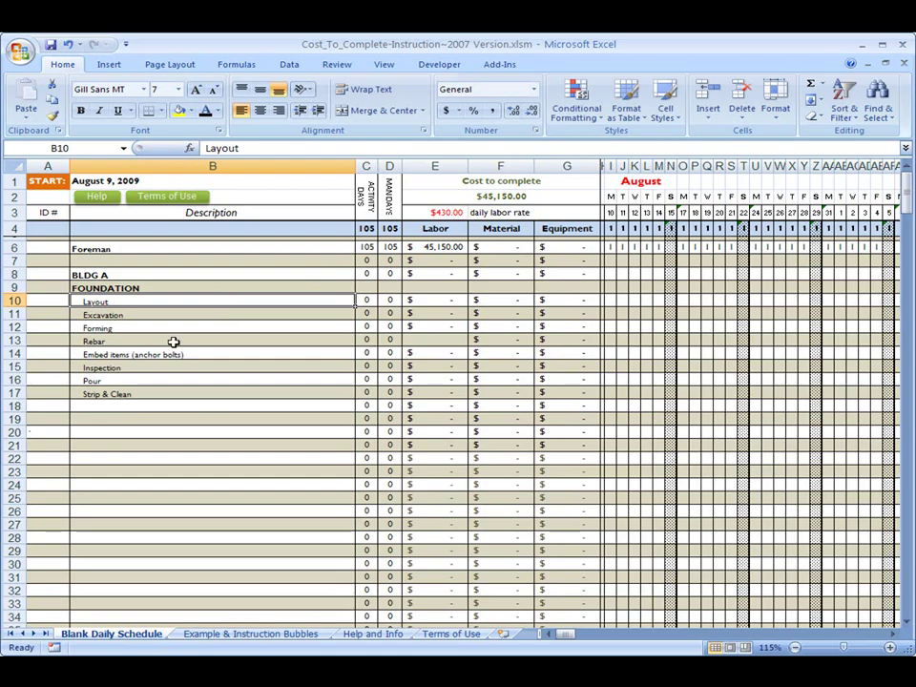
pyautogui.click(181, 288)
pyautogui.click(174, 300)
pyautogui.click(182, 315)
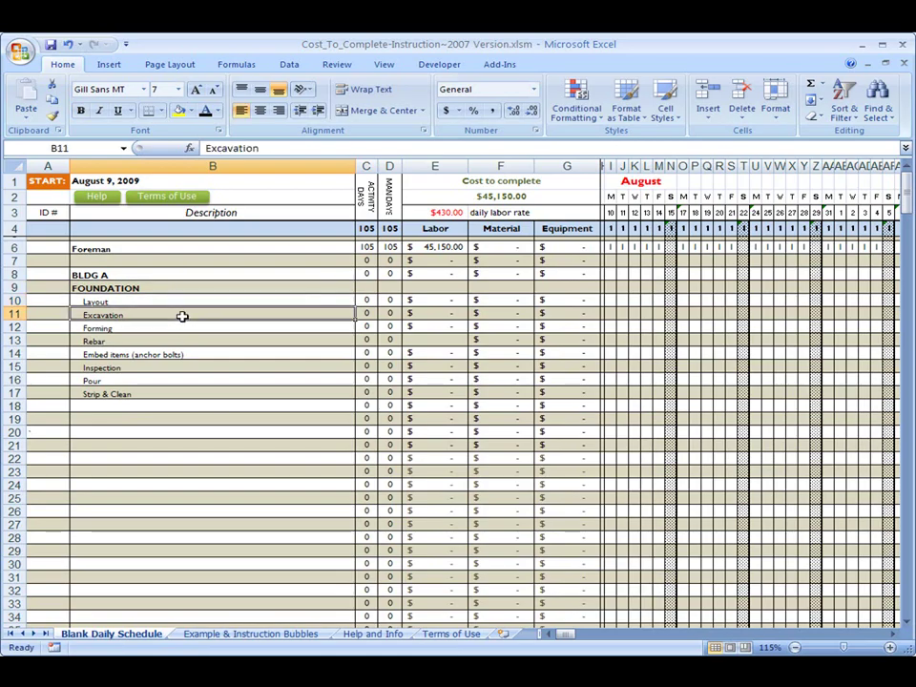
pyautogui.click(182, 325)
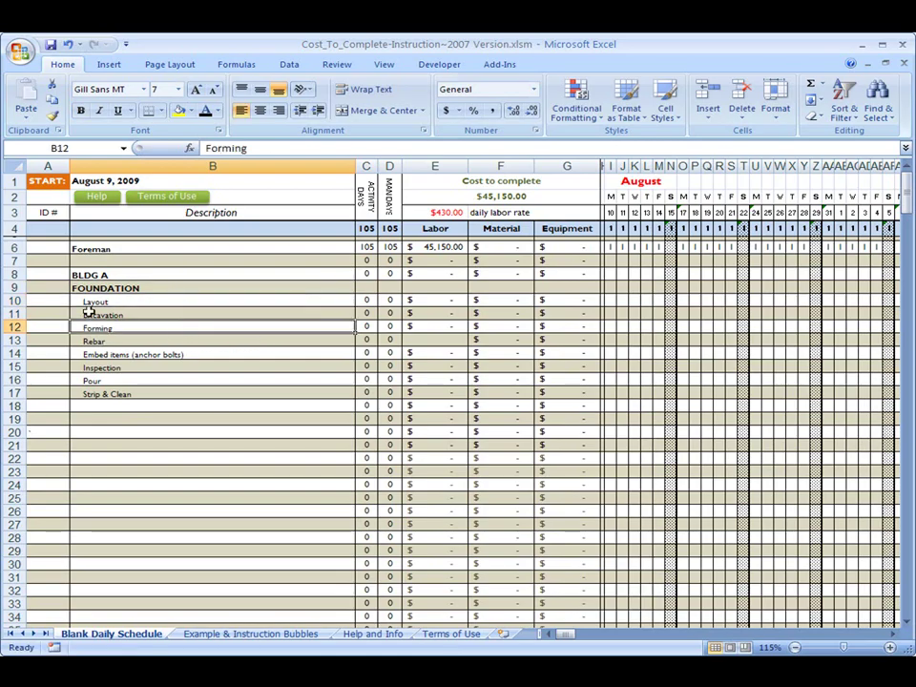
pyautogui.click(8, 287)
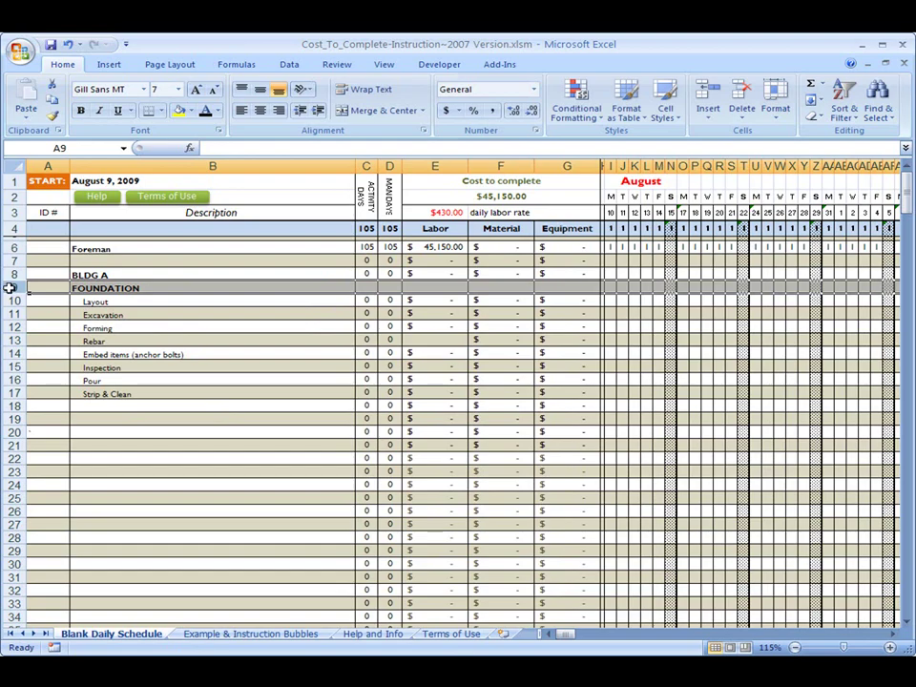
pyautogui.click(716, 289)
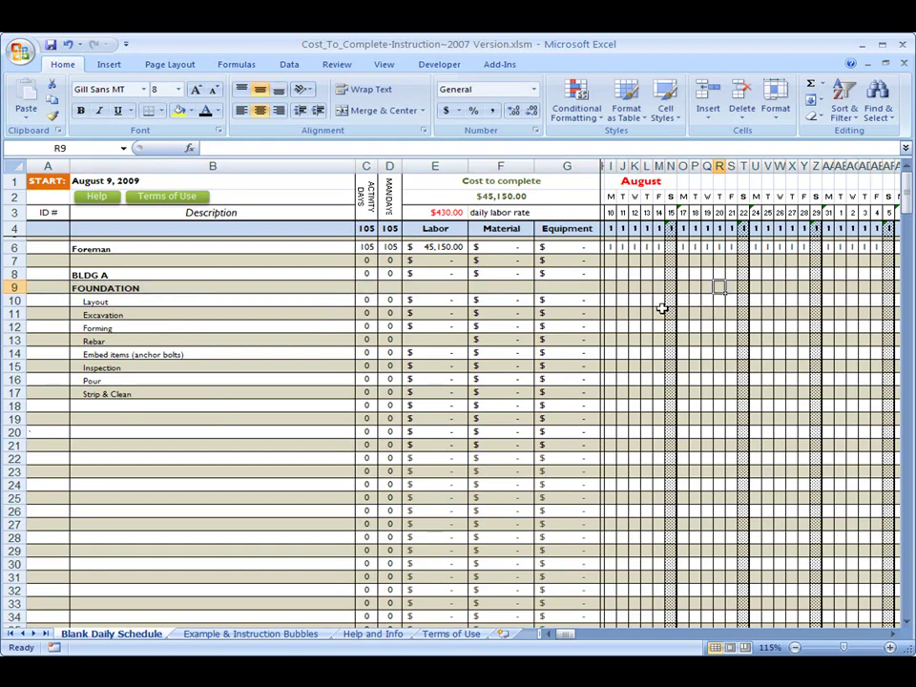
pyautogui.keyDown('ctrl'); pyautogui.scroll(-3, 662, 308); pyautogui.keyUp('ctrl')
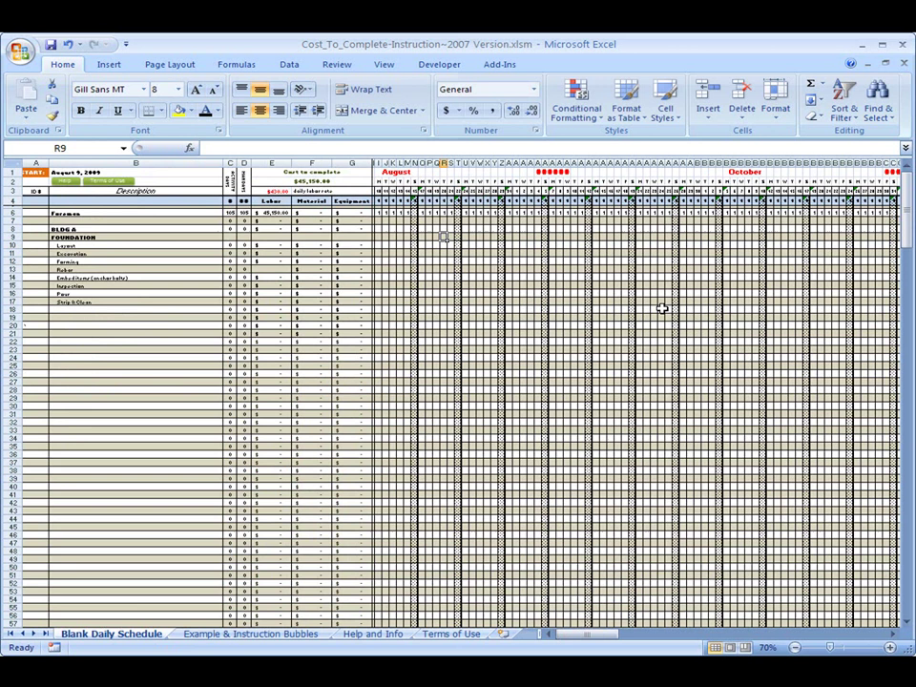
pyautogui.click(12, 239)
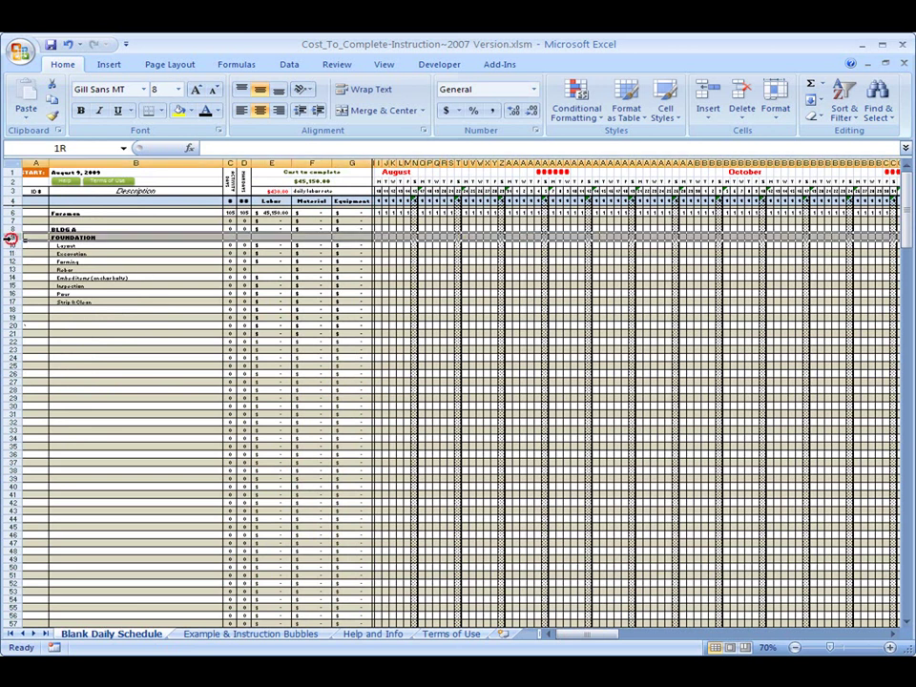
pyautogui.click(11, 253)
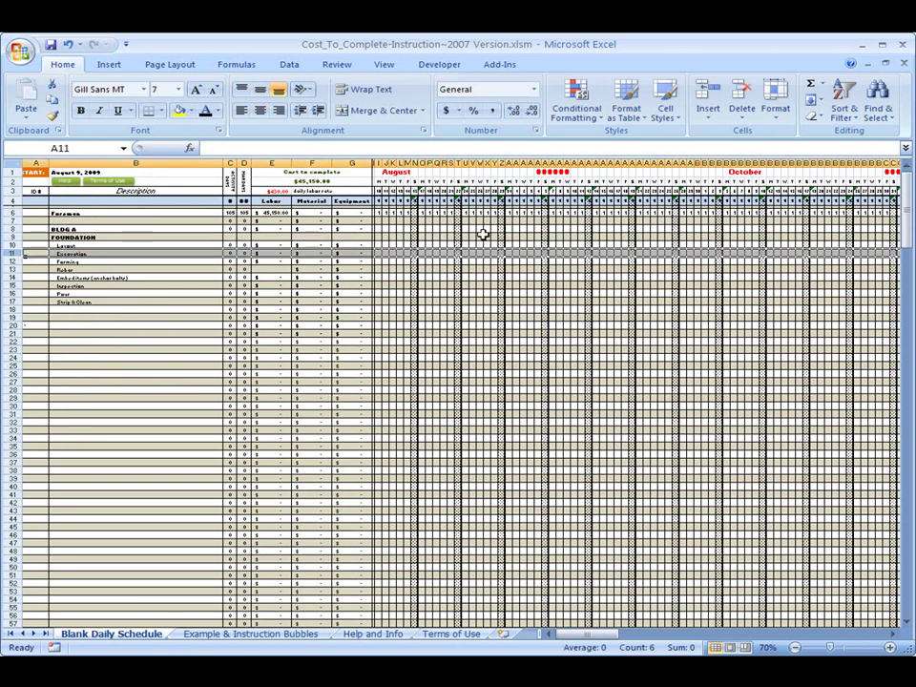
pyautogui.keyDown('ctrl'); pyautogui.scroll(3, 313, 255); pyautogui.keyUp('ctrl')
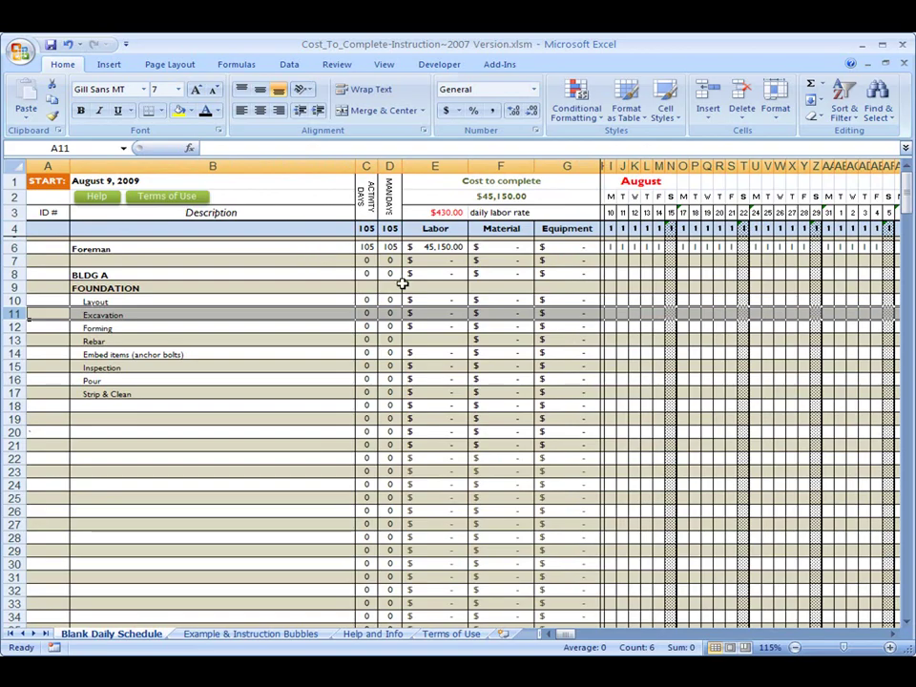
pyautogui.keyDown('ctrl'); pyautogui.scroll(1, 387, 301); pyautogui.keyUp('ctrl')
# Give Layout a $50.00 material cost.
pyautogui.click(496, 316)
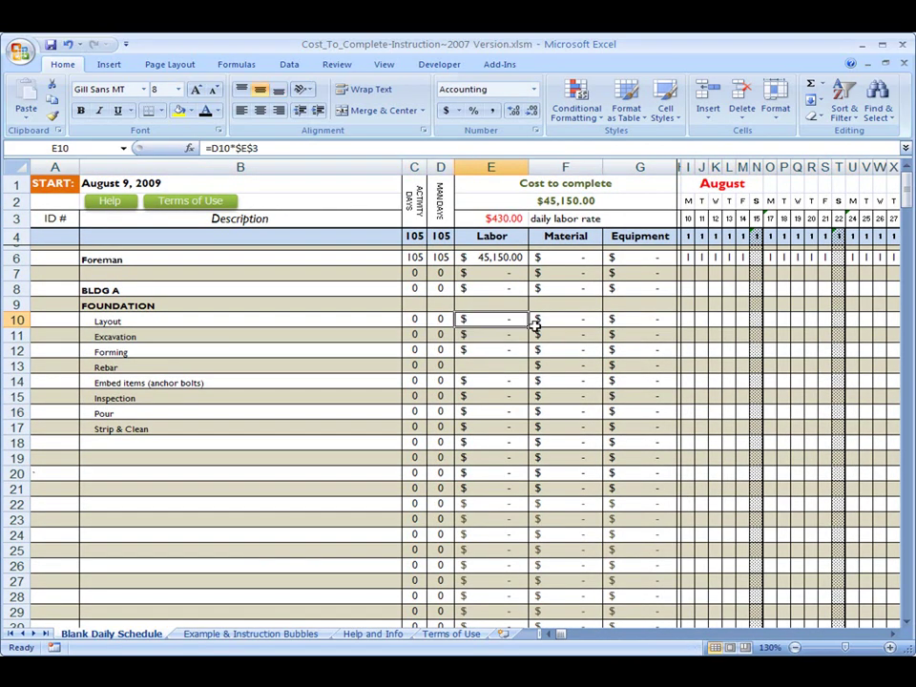
pyautogui.keyDown('ctrl'); pyautogui.scroll(-1, 535, 324); pyautogui.keyUp('ctrl')
pyautogui.click(501, 301)
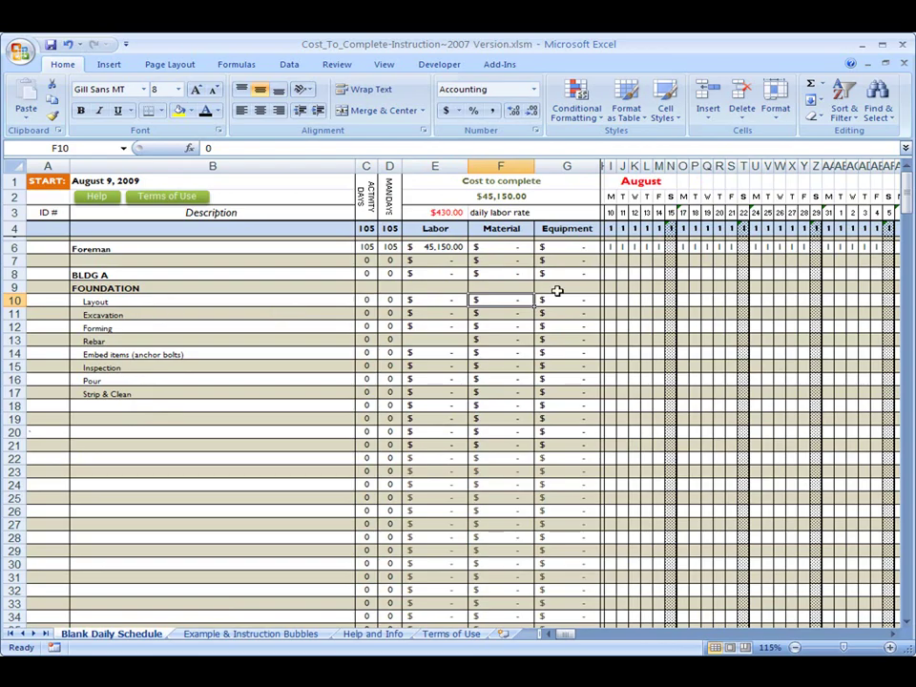
pyautogui.write('50')
pyautogui.press('Tab')
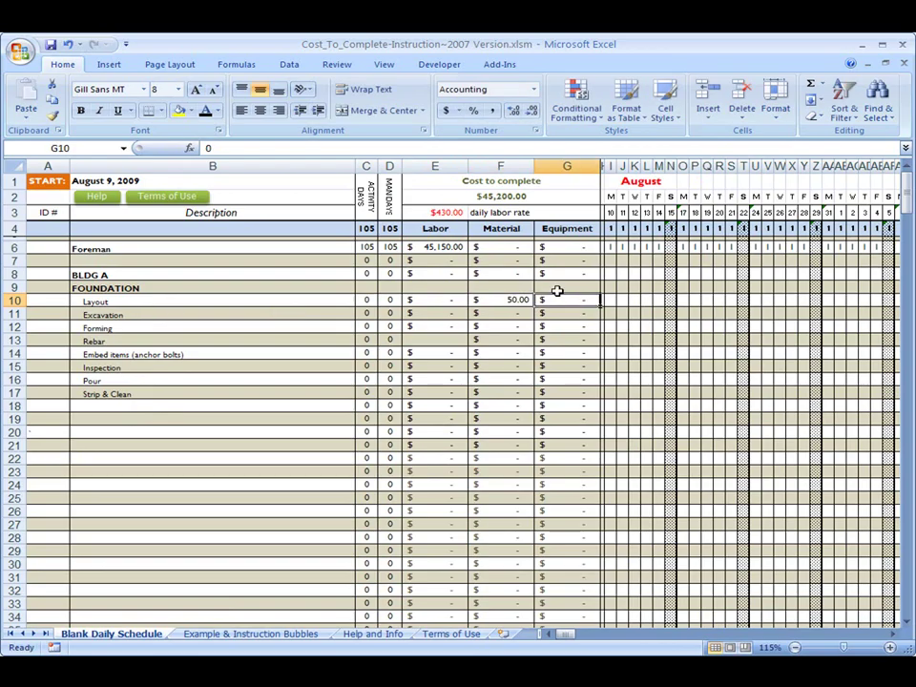
# Schedule 2 Layout workers on each of four days, I10 through L10.
pyautogui.click(611, 301)
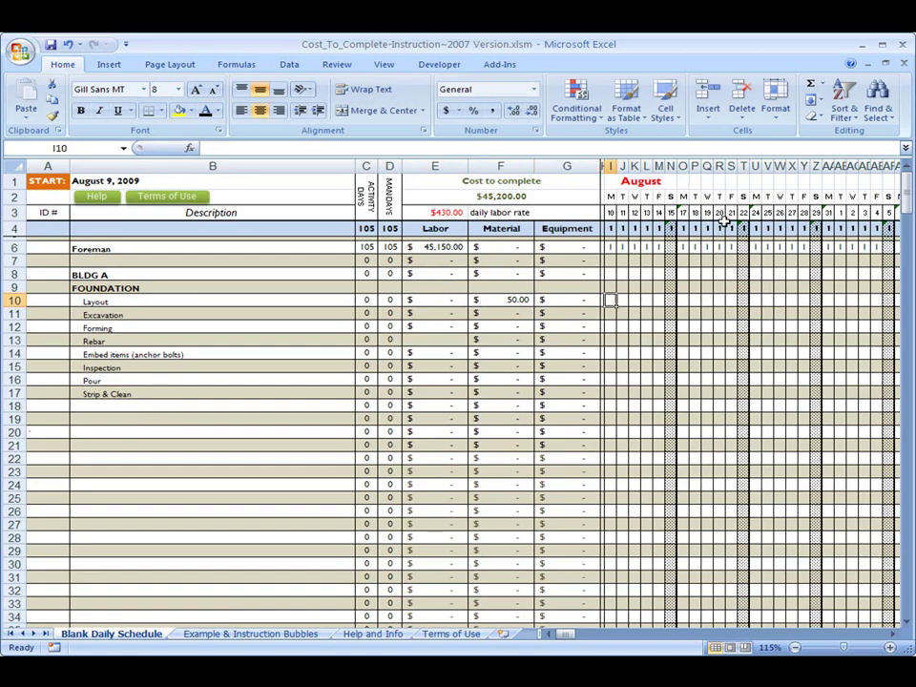
pyautogui.write('2')
pyautogui.press('Tab')
pyautogui.write('2')
pyautogui.press('Tab')
pyautogui.write('2')
pyautogui.press('Tab')
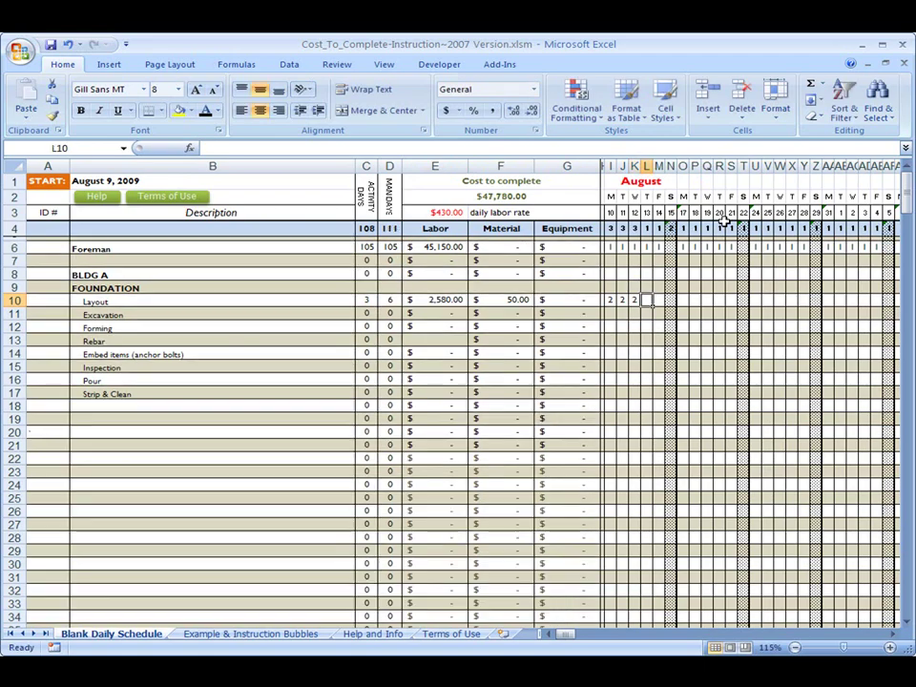
pyautogui.write('2')
pyautogui.press('Return')
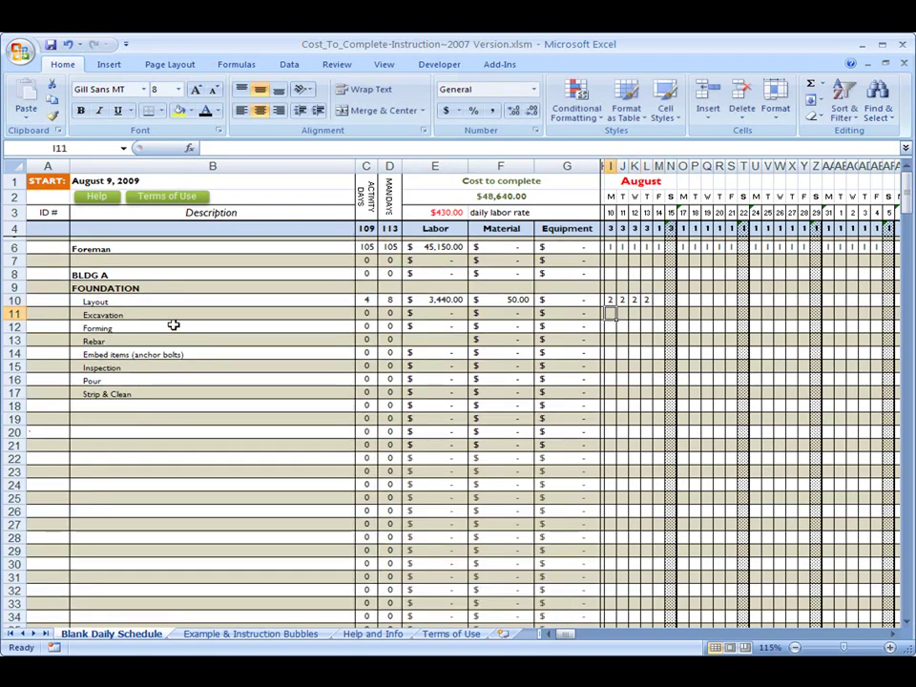
# Set the Excavation equipment cost to =130*8*4, giving $4,160.00.
pyautogui.click(258, 313)
pyautogui.click(428, 315)
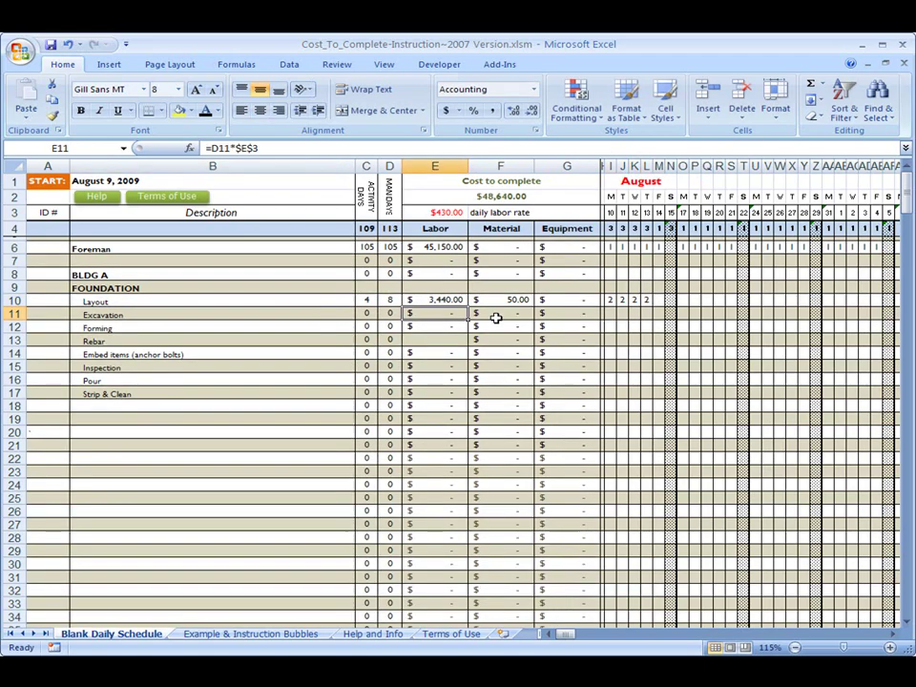
pyautogui.click(496, 318)
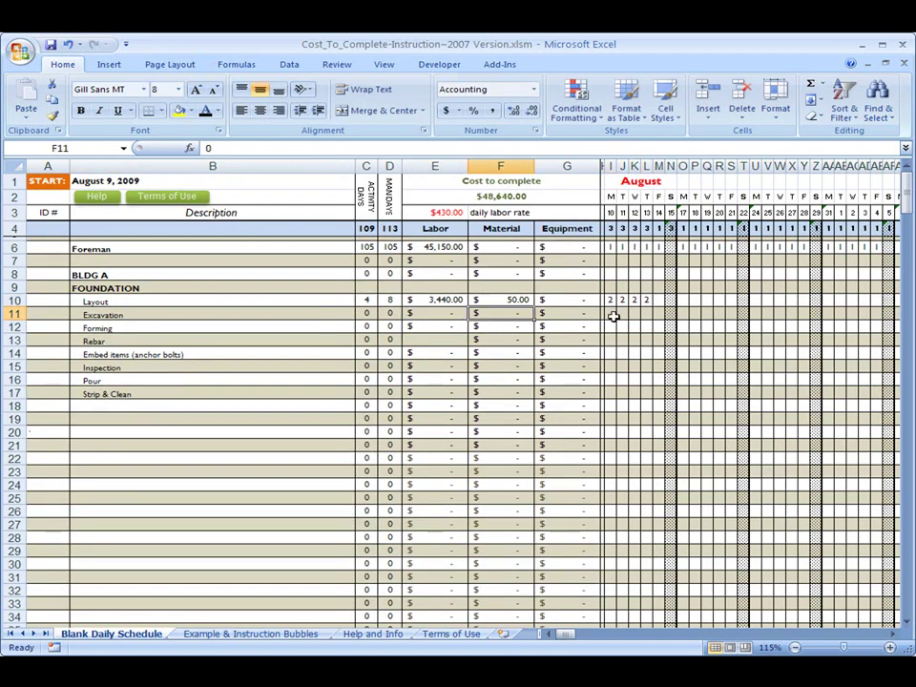
pyautogui.click(581, 314)
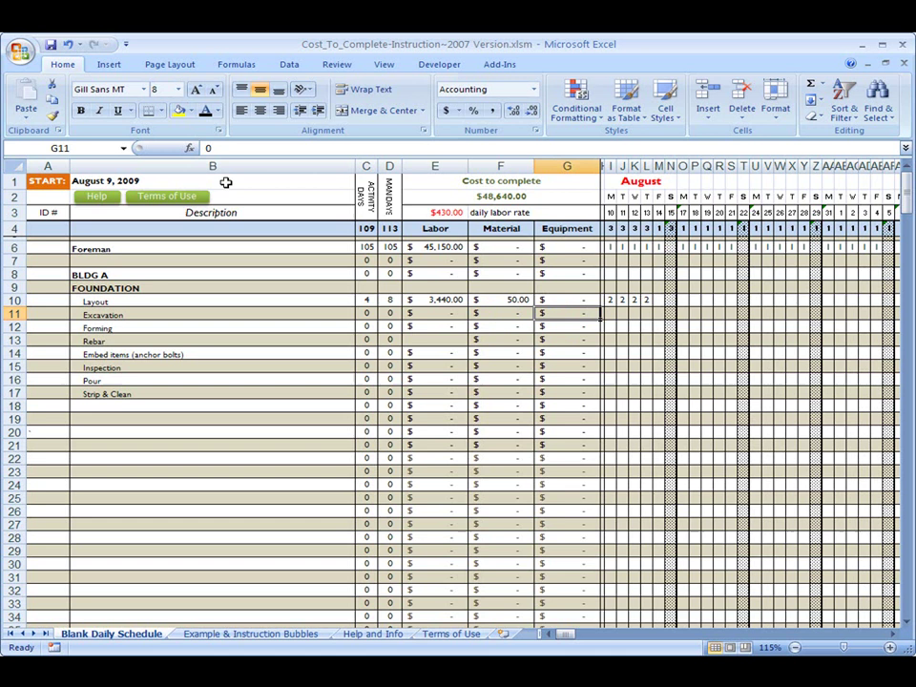
pyautogui.doubleClick(248, 149)
pyautogui.write('=')
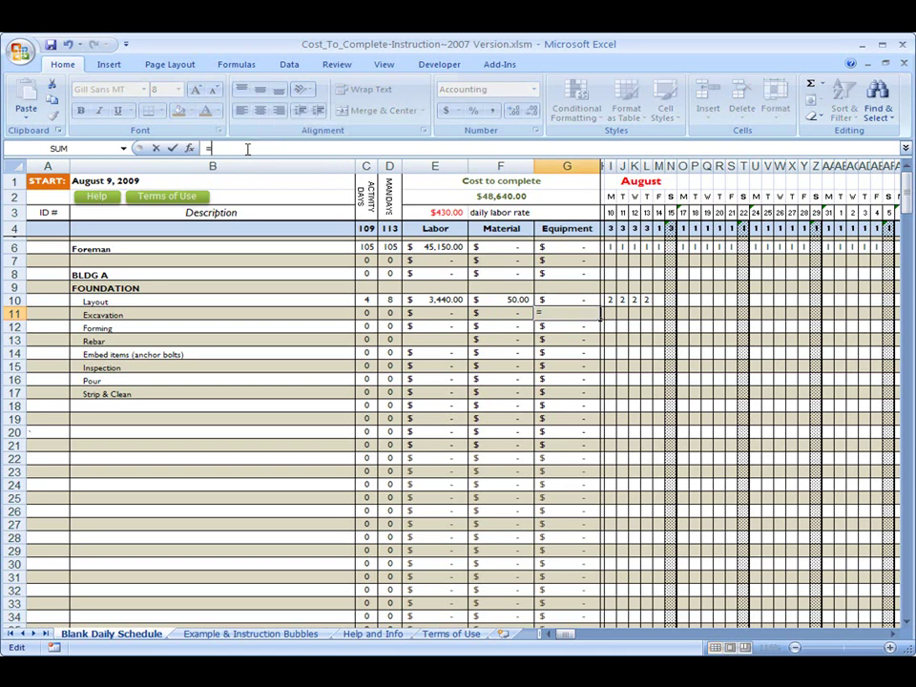
pyautogui.write('130*8*4')
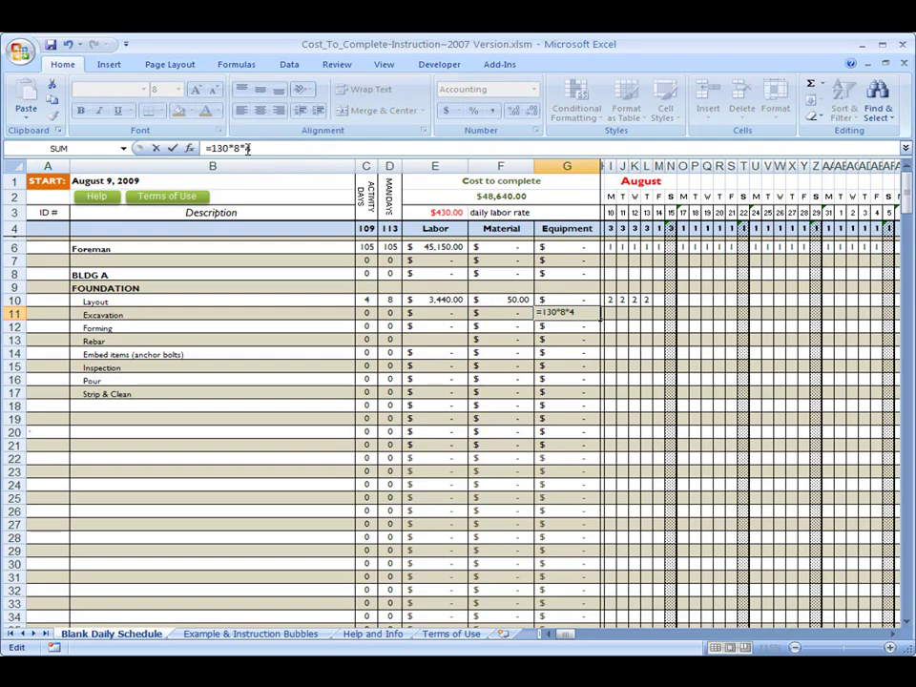
pyautogui.press('Return')
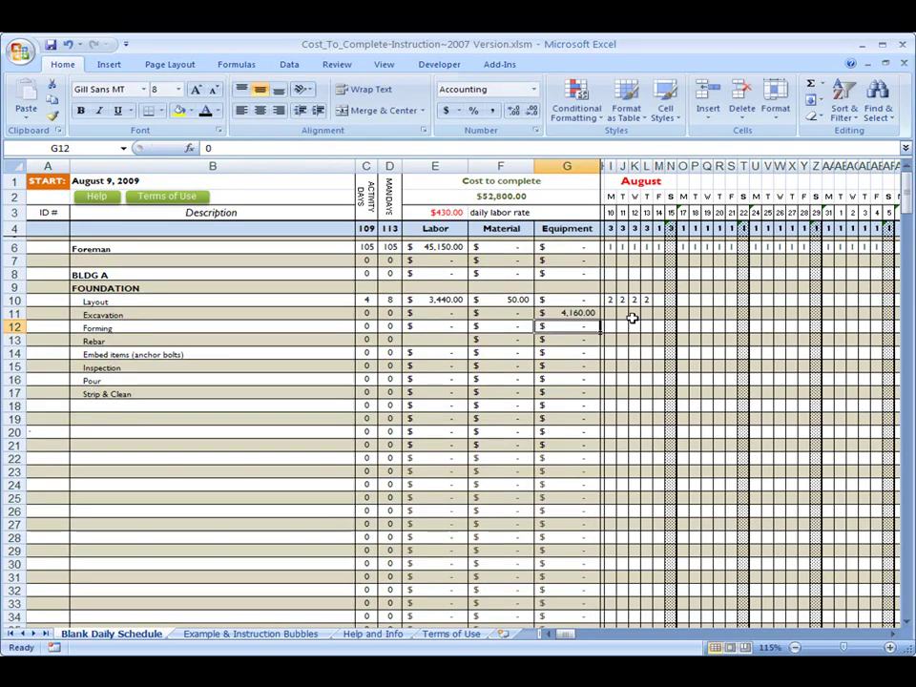
# Schedule 1 Excavation worker on each of four days, J11 through M11.
pyautogui.click(622, 313)
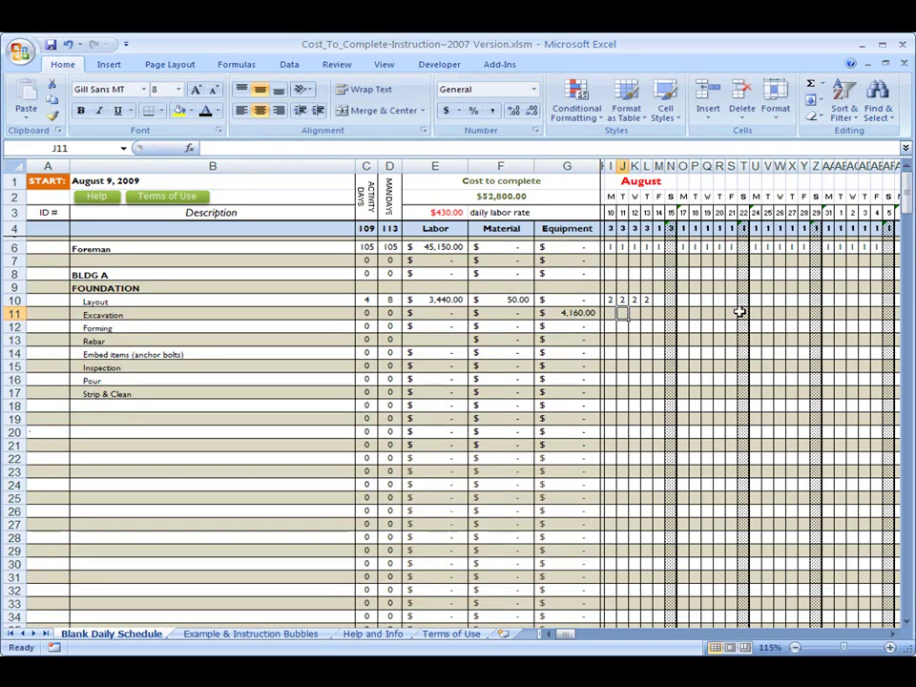
pyautogui.write('1')
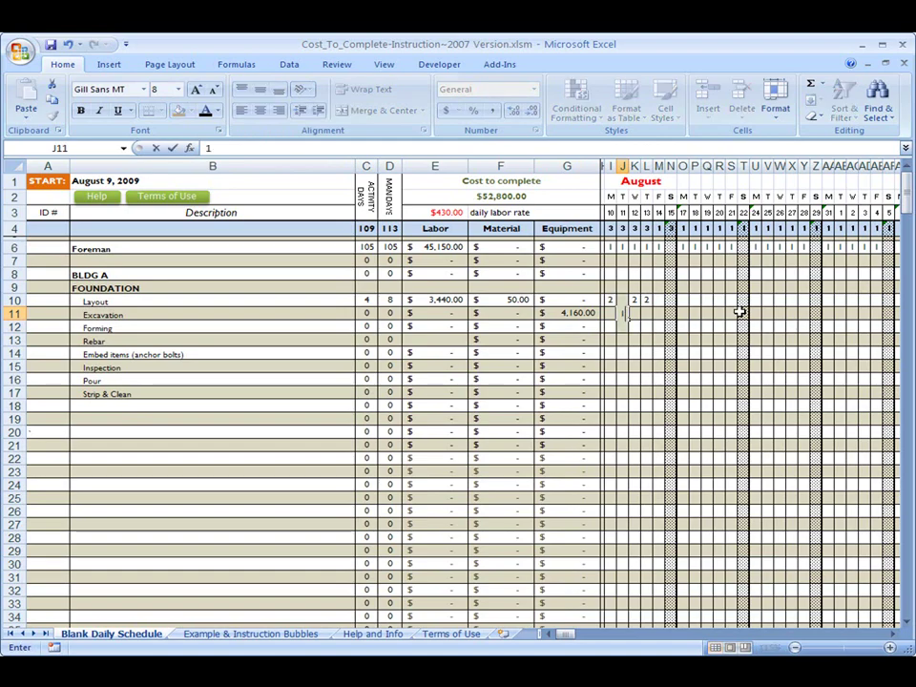
pyautogui.press('Tab')
pyautogui.write('1')
pyautogui.press('Tab')
pyautogui.write('1')
pyautogui.press('Tab')
pyautogui.write('1')
pyautogui.press('Return')
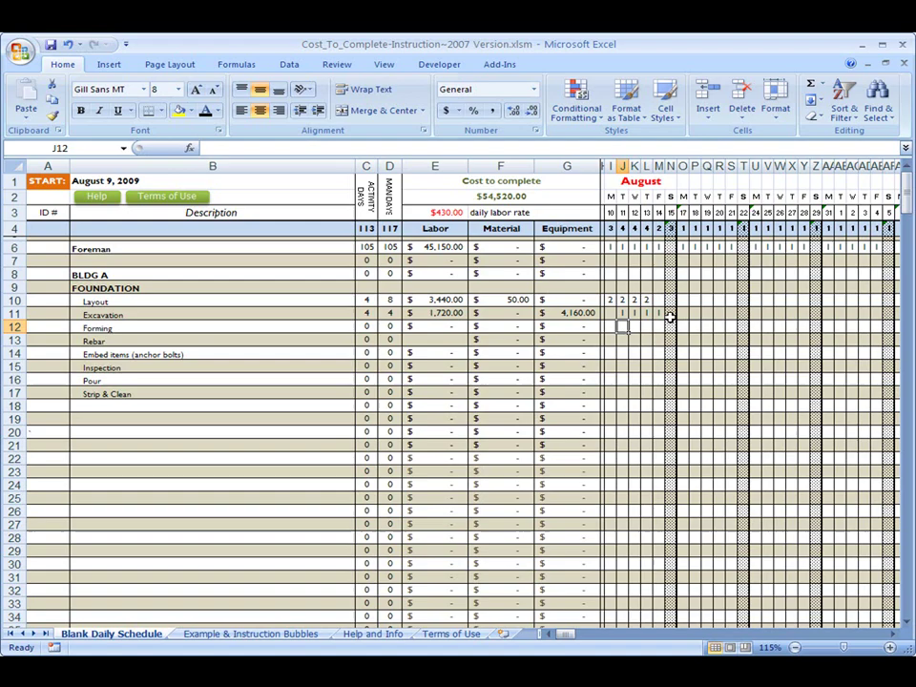
pyautogui.click(198, 322)
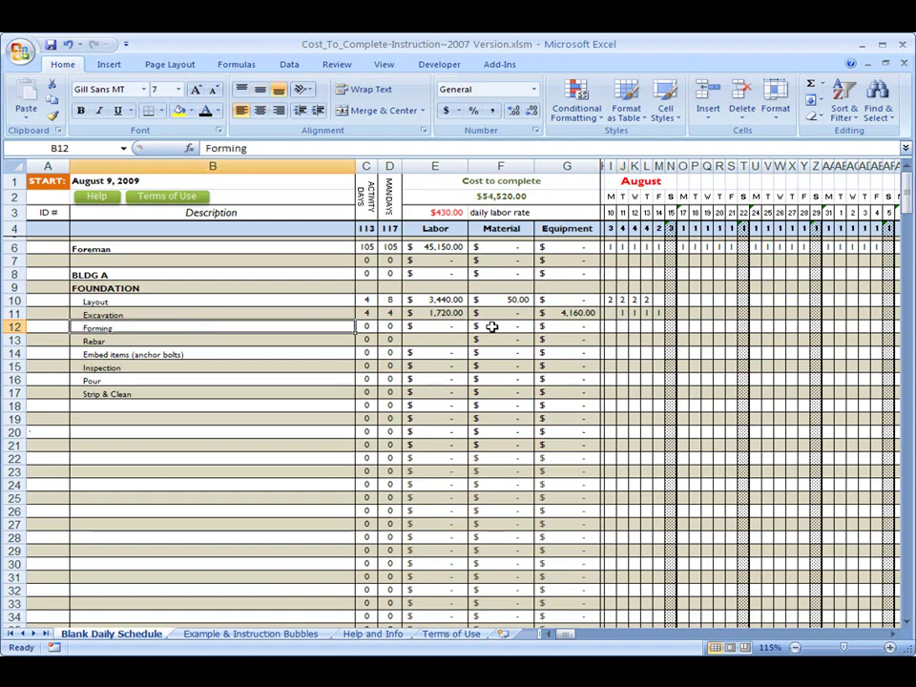
# Give Forming a $2,500.00 material cost.
pyautogui.click(492, 326)
pyautogui.write('2500')
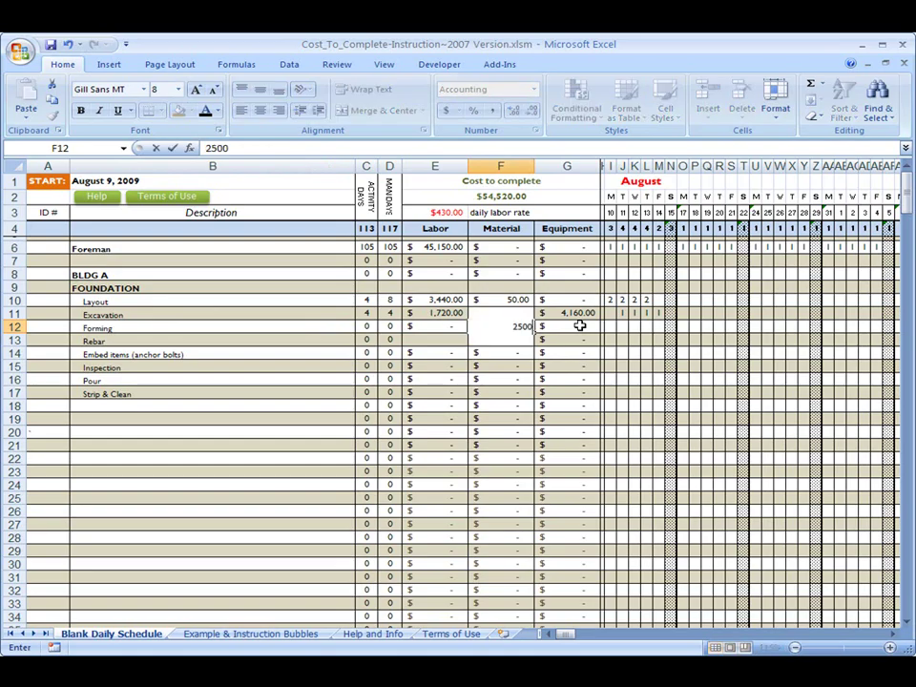
pyautogui.click(579, 326)
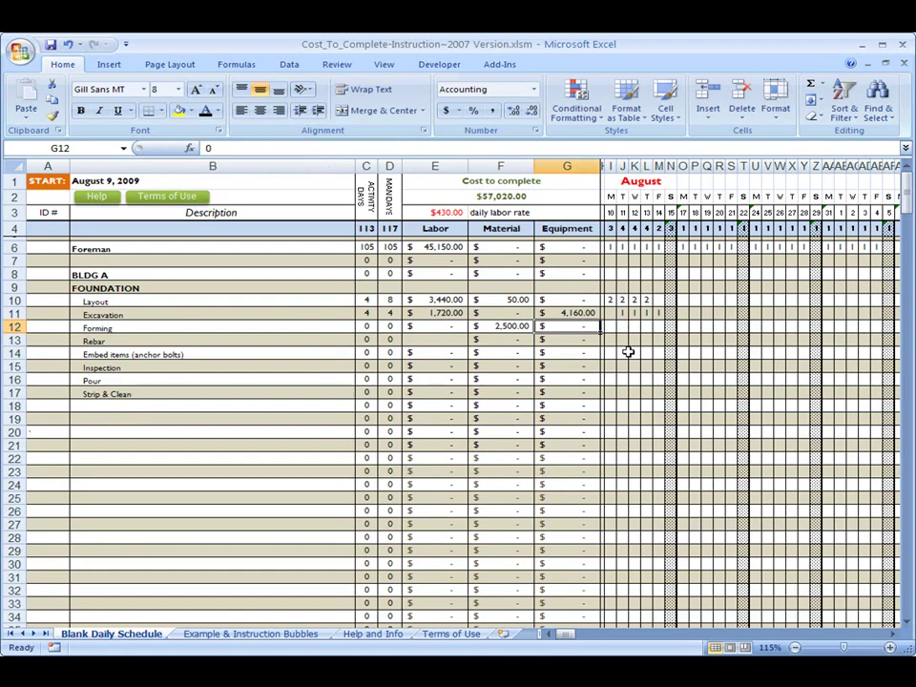
# Schedule 5 Forming workers on K12, L12, M12, O12 and P12, skipping the weekend.
pyautogui.click(635, 328)
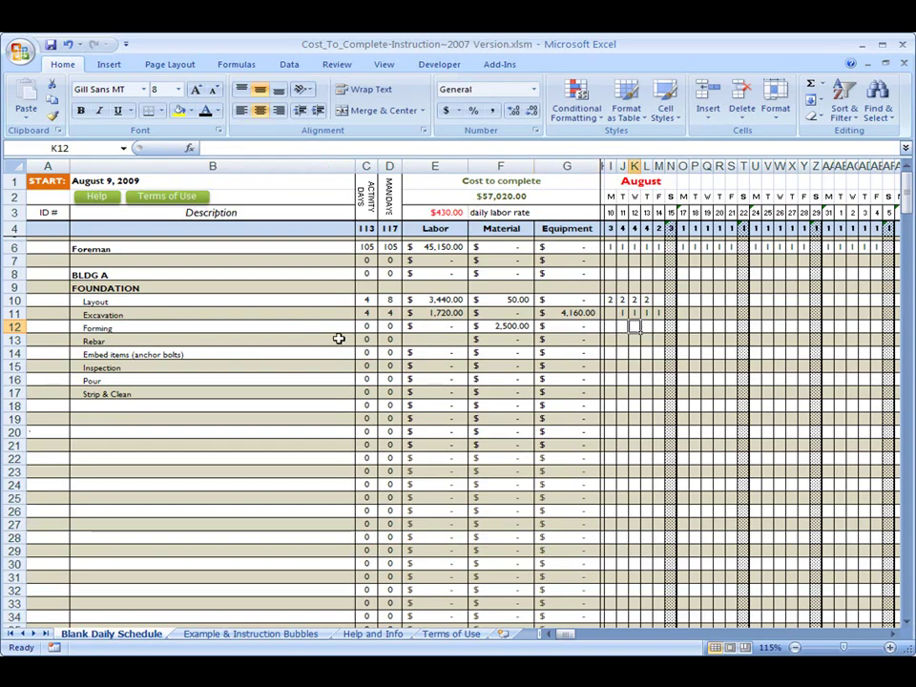
pyautogui.click(8, 326)
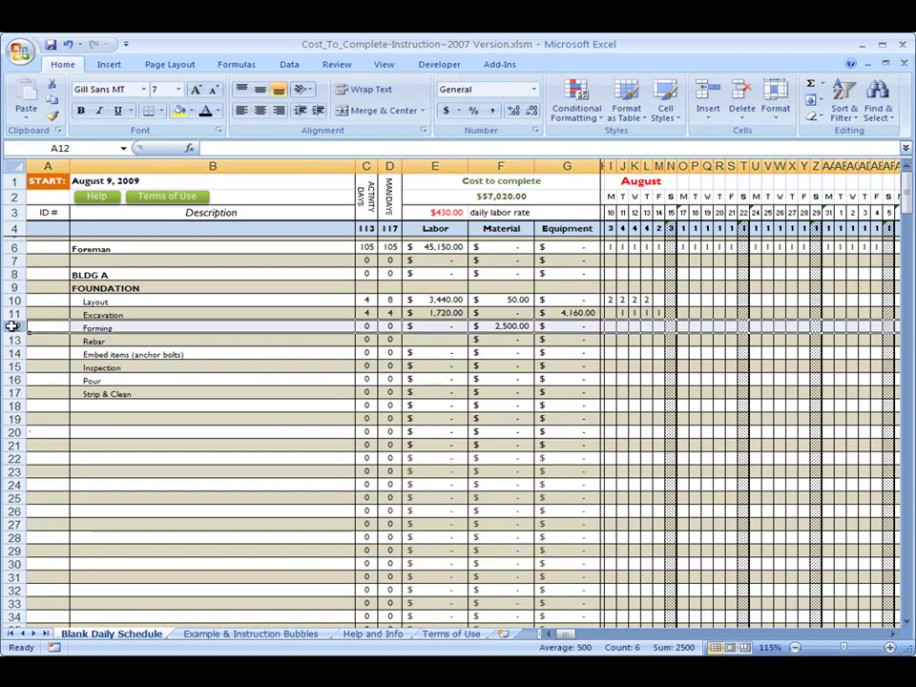
pyautogui.click(635, 327)
pyautogui.write('5')
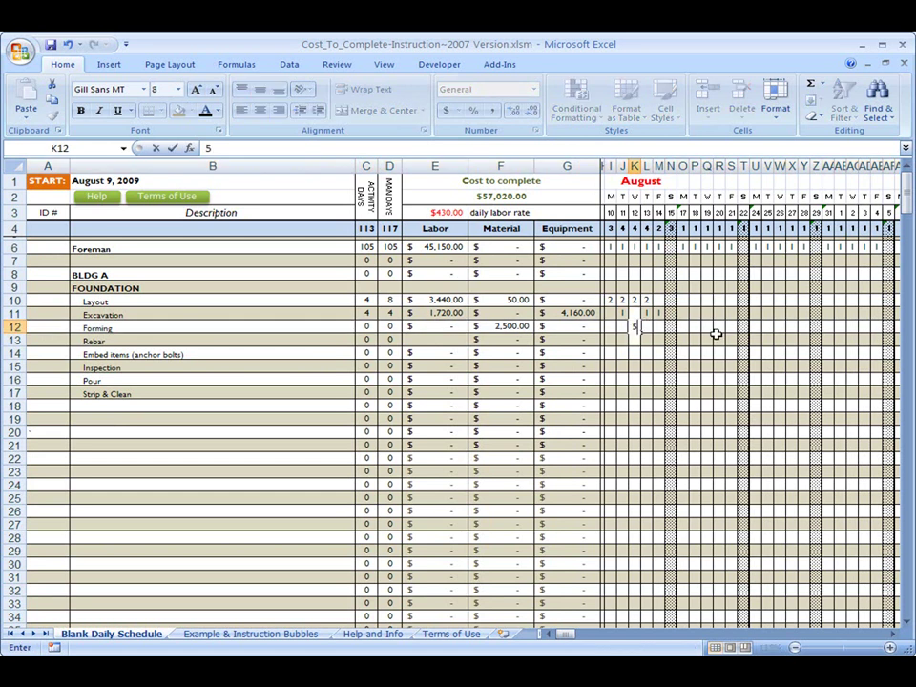
pyautogui.press('Tab')
pyautogui.write('5')
pyautogui.press('Tab')
pyautogui.write('5')
pyautogui.press('Tab')
pyautogui.press('Tab')
pyautogui.write('5')
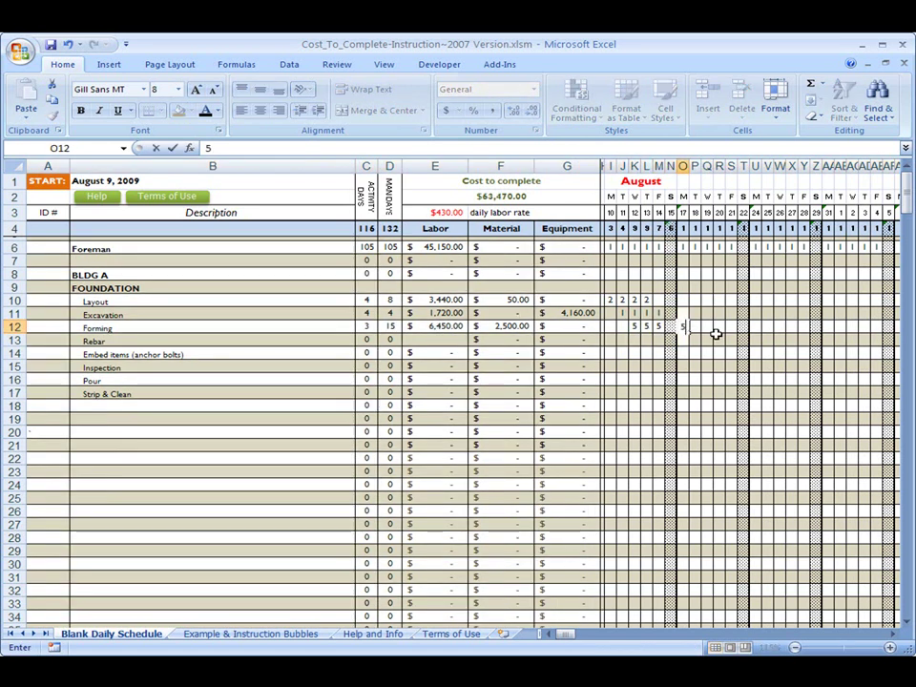
pyautogui.press('Tab')
pyautogui.write('5')
pyautogui.press('Return')
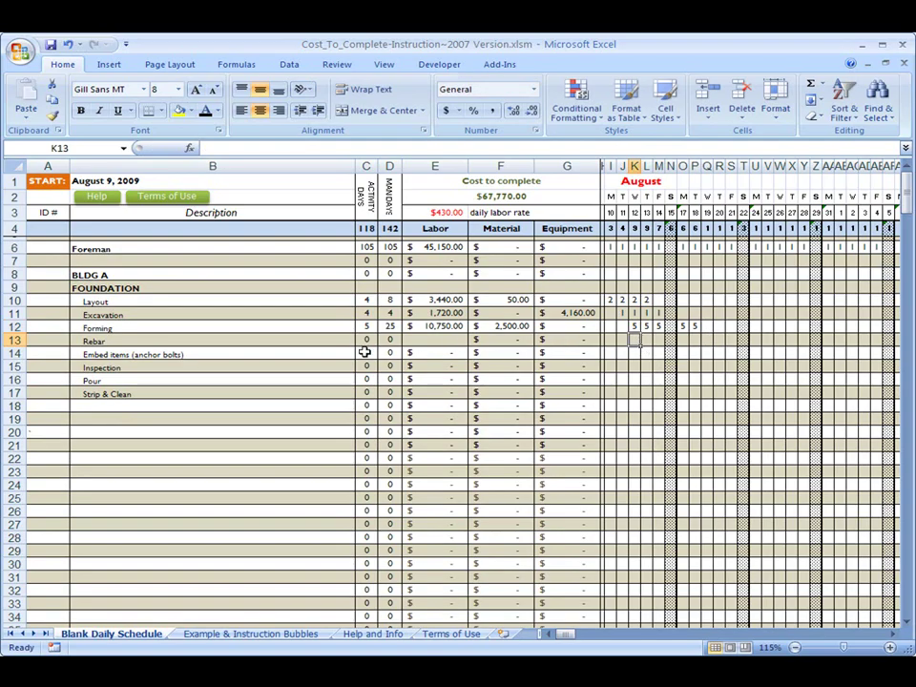
# Clear Rebar's material and equipment costs and rename the task 'Rebar (By others)'.
pyautogui.click(429, 325)
pyautogui.moveTo(436, 247); pyautogui.dragTo(433, 374)
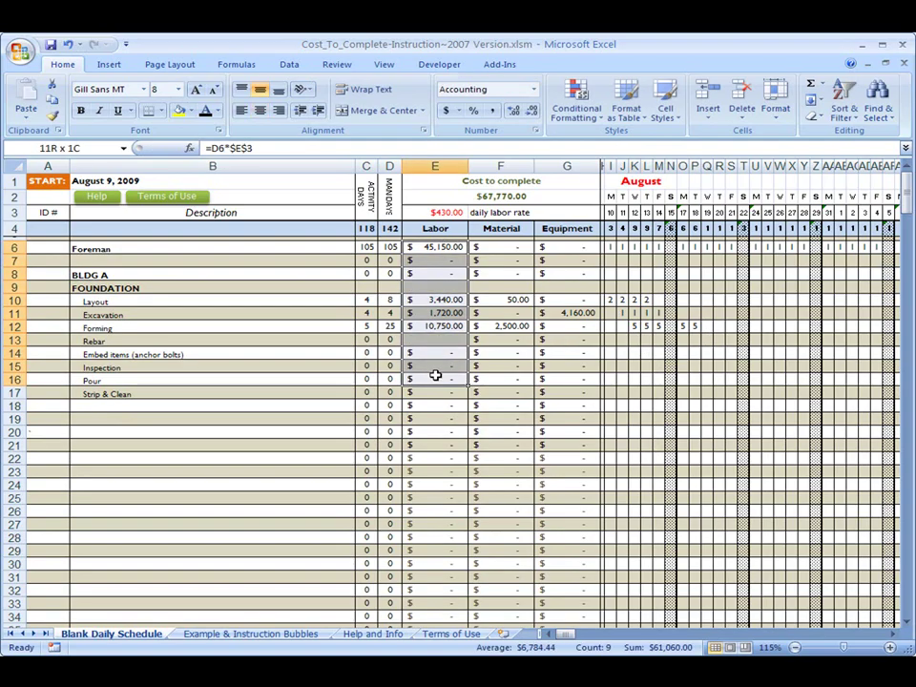
pyautogui.click(185, 337)
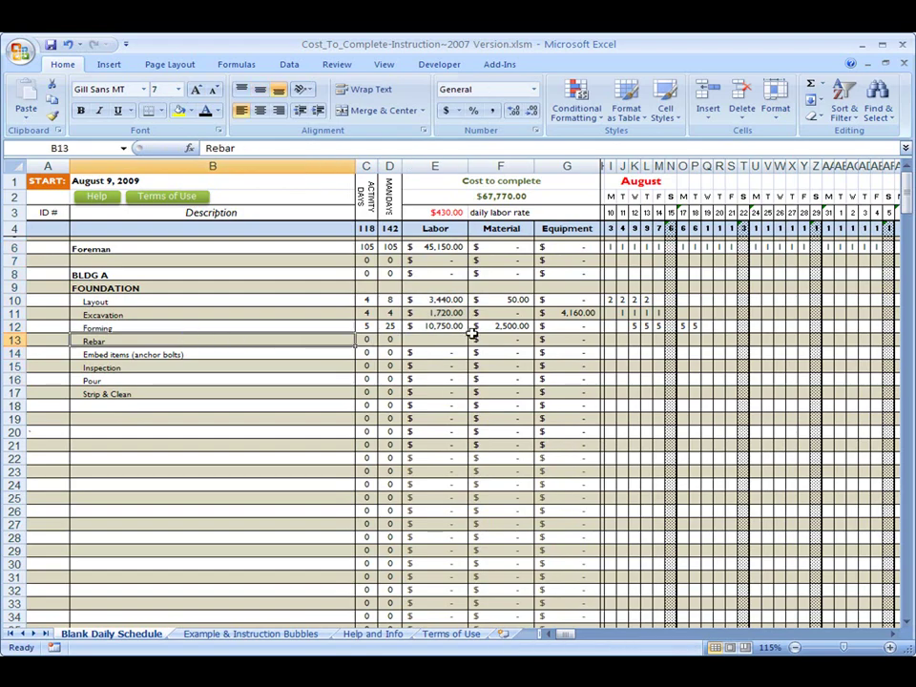
pyautogui.moveTo(541, 337); pyautogui.dragTo(497, 339)
pyautogui.press('Delete')
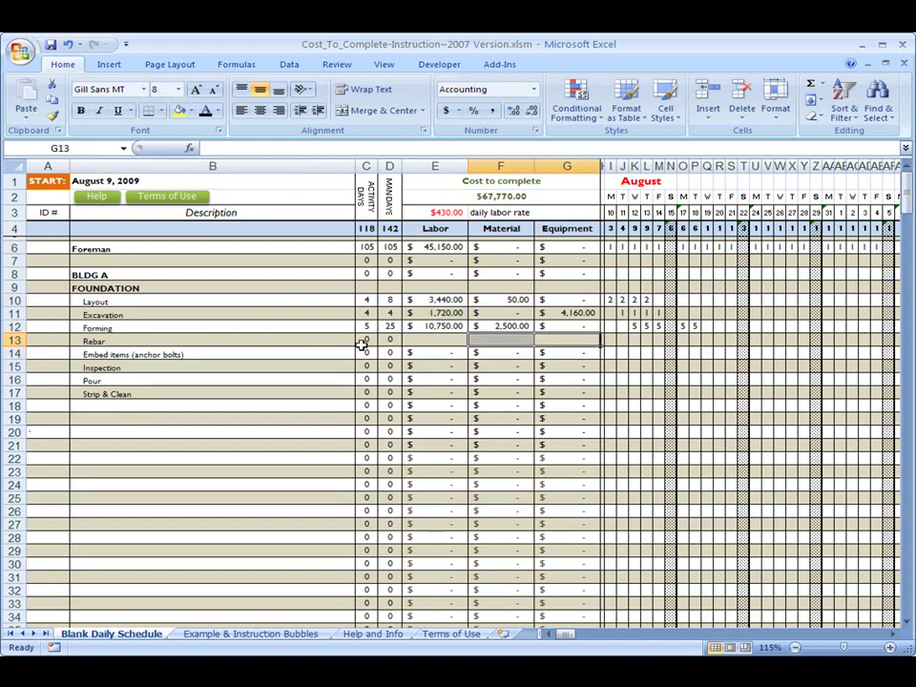
pyautogui.doubleClick(333, 339)
pyautogui.write('(By others')
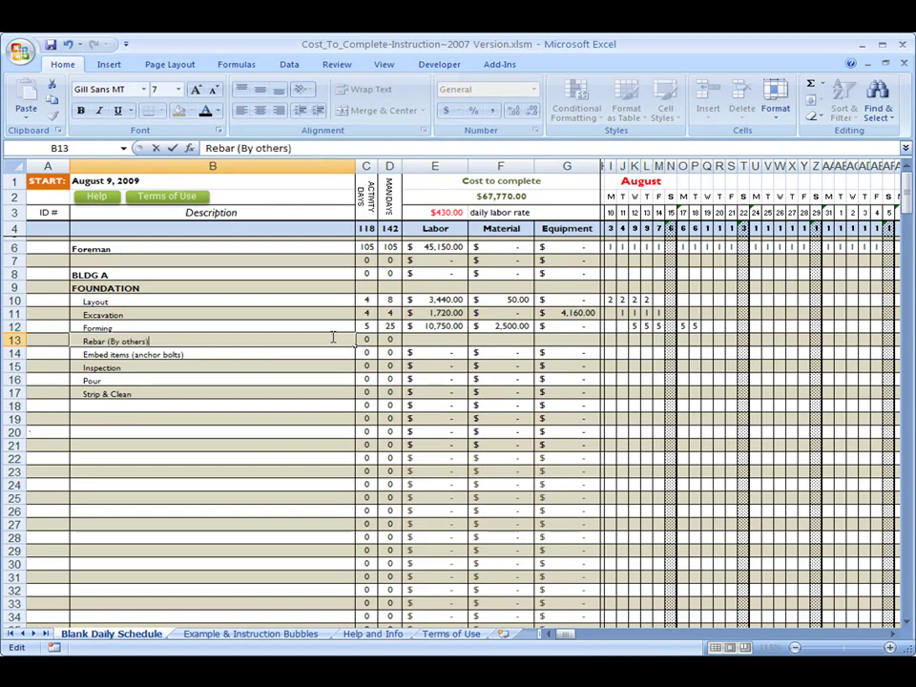
pyautogui.press('Return')
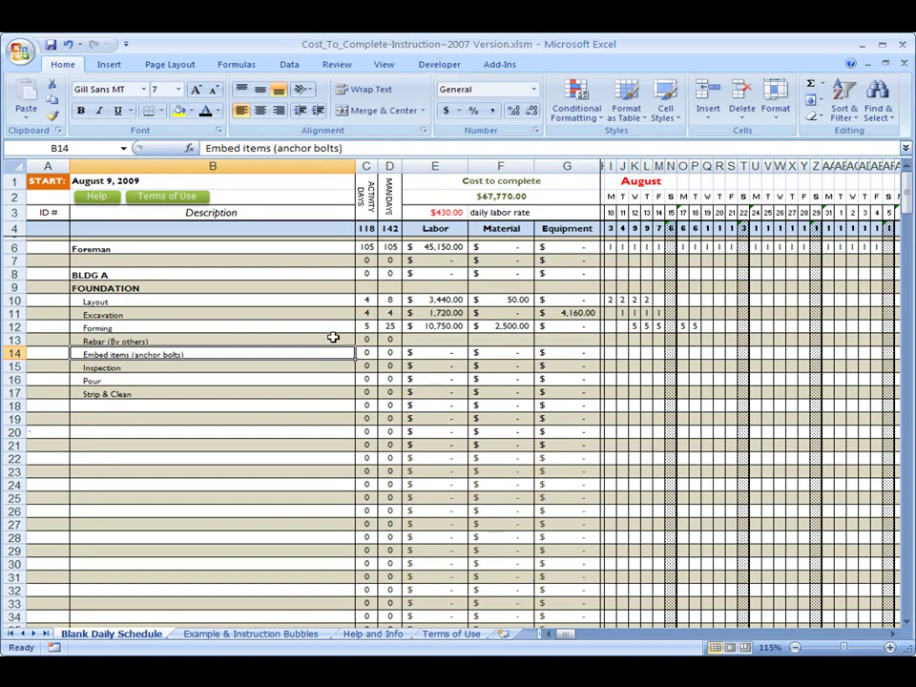
# Mark the Rebar row with x on the 17th and 18th.
pyautogui.click(658, 341)
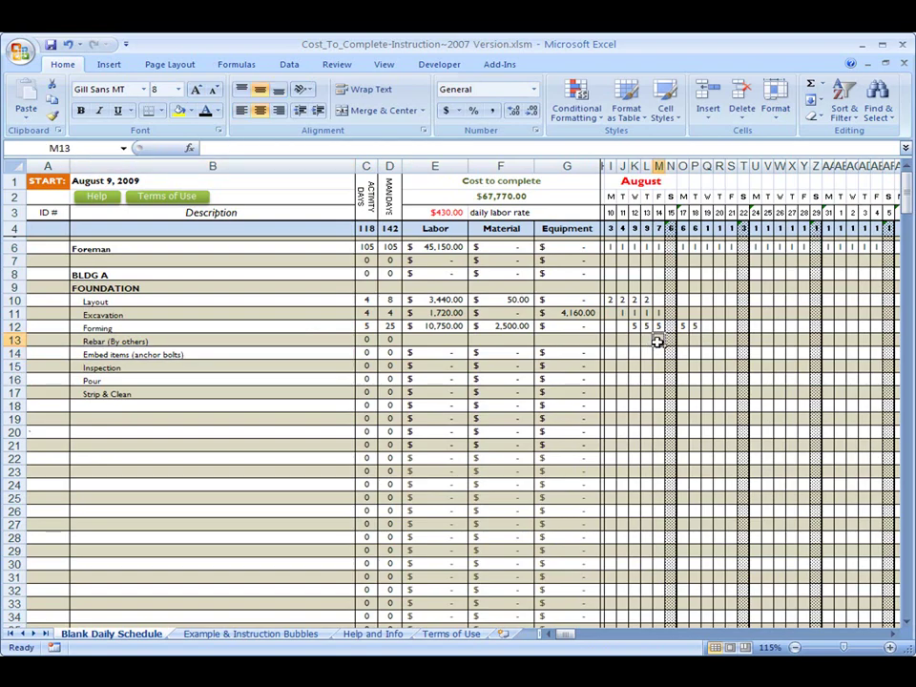
pyautogui.press('Right')
pyautogui.press('Right')
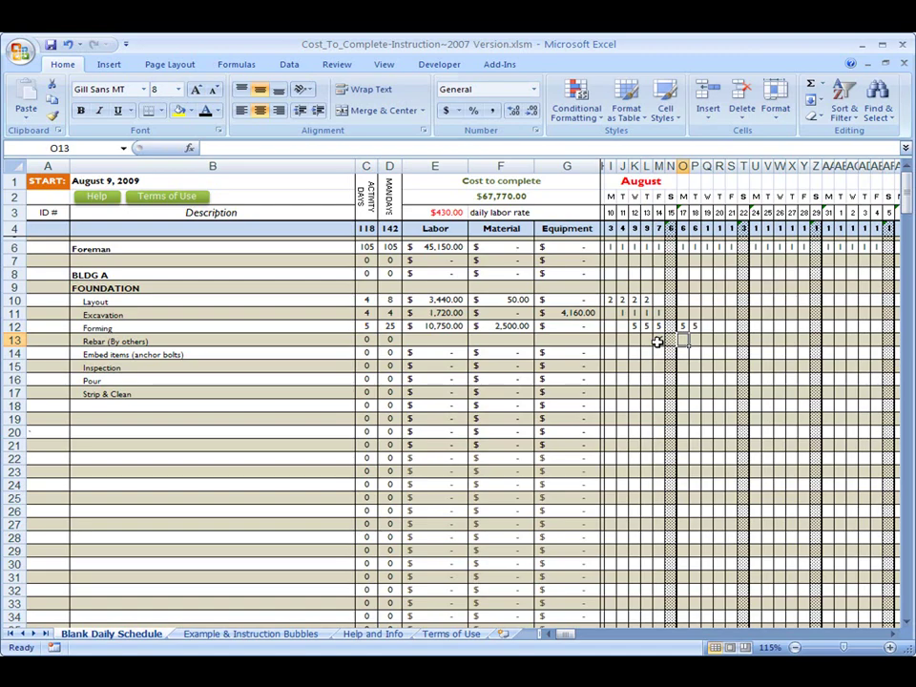
pyautogui.write('x')
pyautogui.press('Right')
pyautogui.write('x')
pyautogui.press('Return')
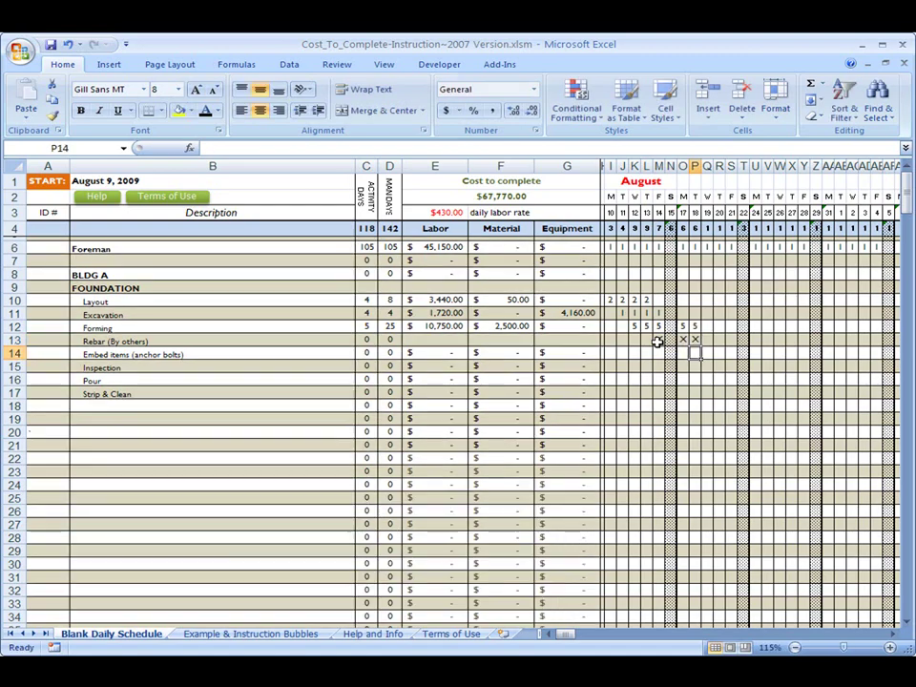
pyautogui.press('Left')
pyautogui.press('Left')
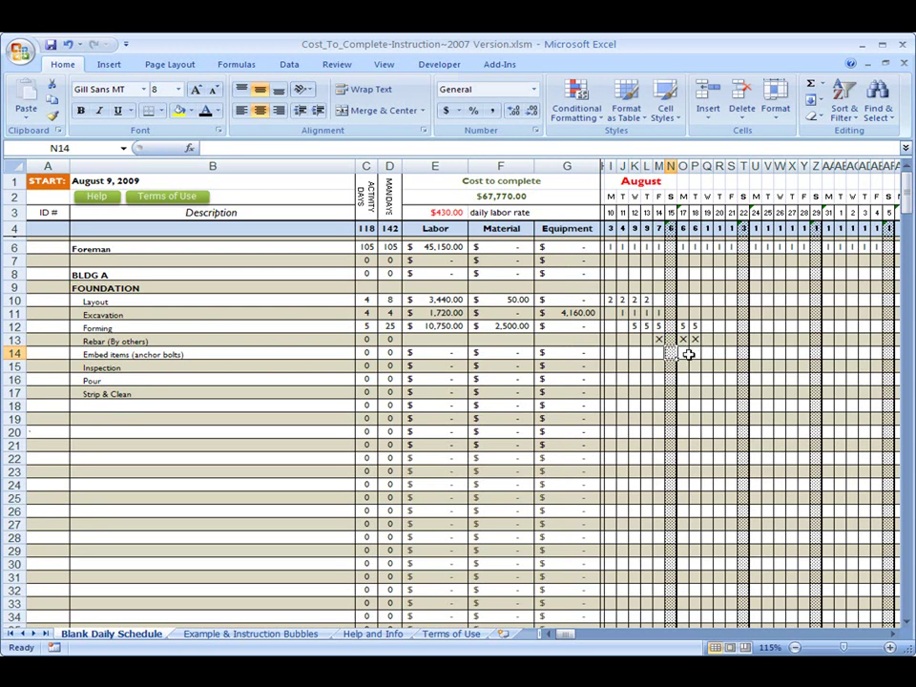
# Give Embed items 2 workers on each of its two days, starting the 17th.
pyautogui.click(686, 354)
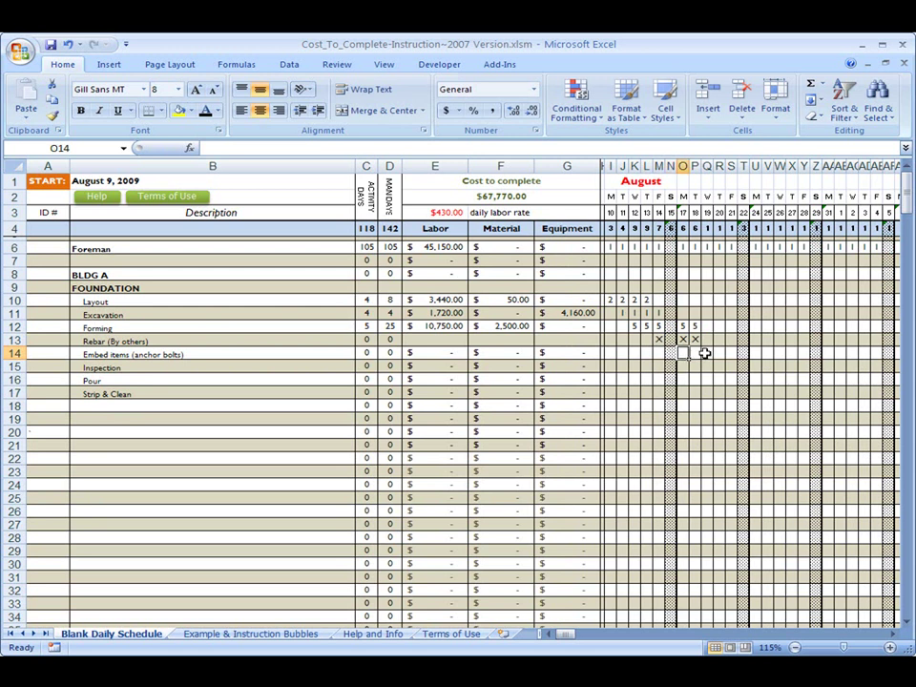
pyautogui.write('2')
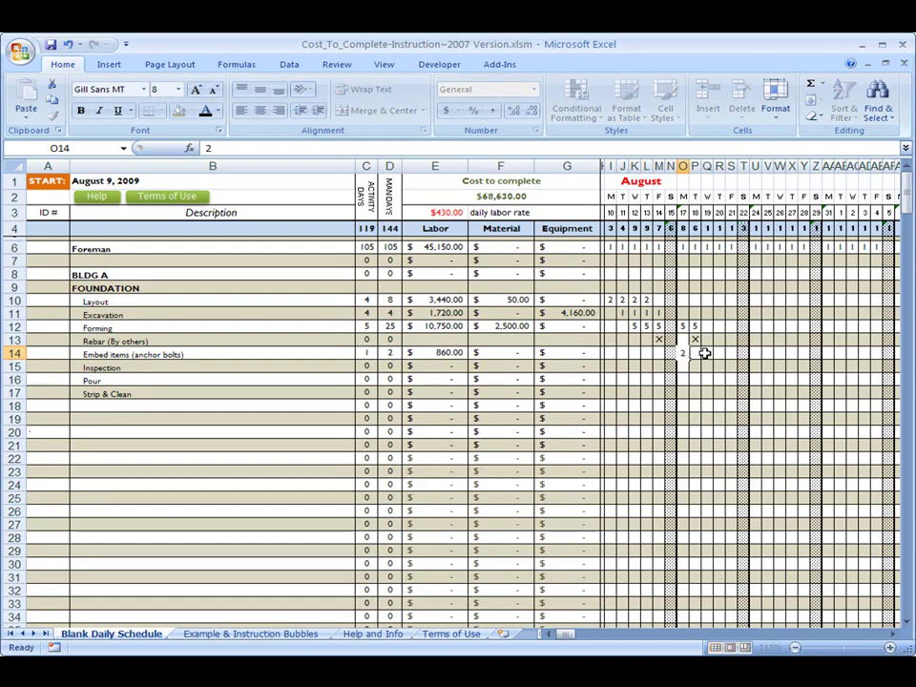
pyautogui.press('Right')
pyautogui.write('2')
pyautogui.press('Right')
# Reduce Forming's crew to 3 on its last two days.
pyautogui.click(687, 325)
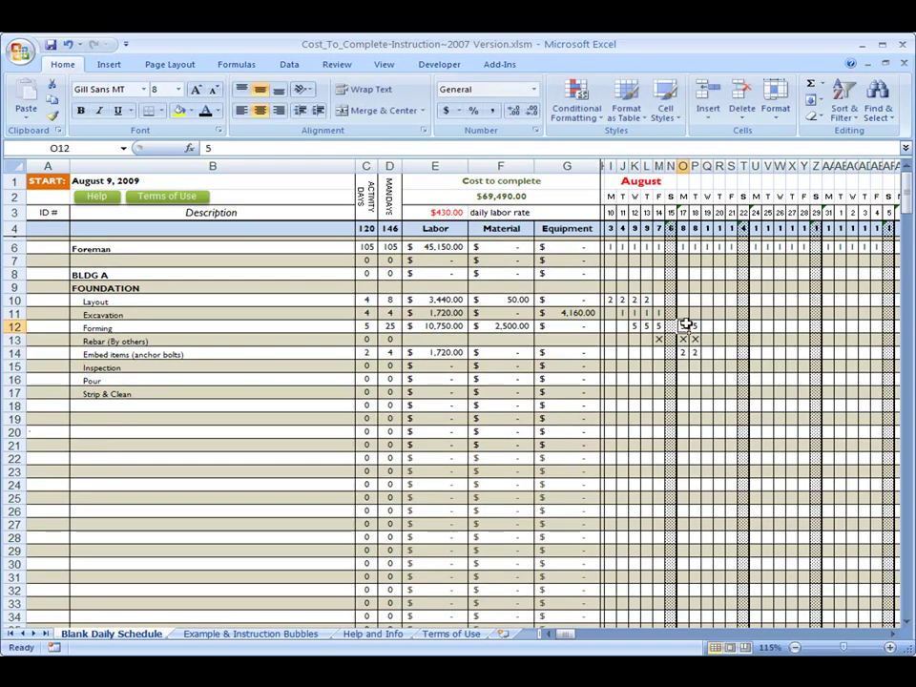
pyautogui.write('3')
pyautogui.press('Right')
pyautogui.write('3')
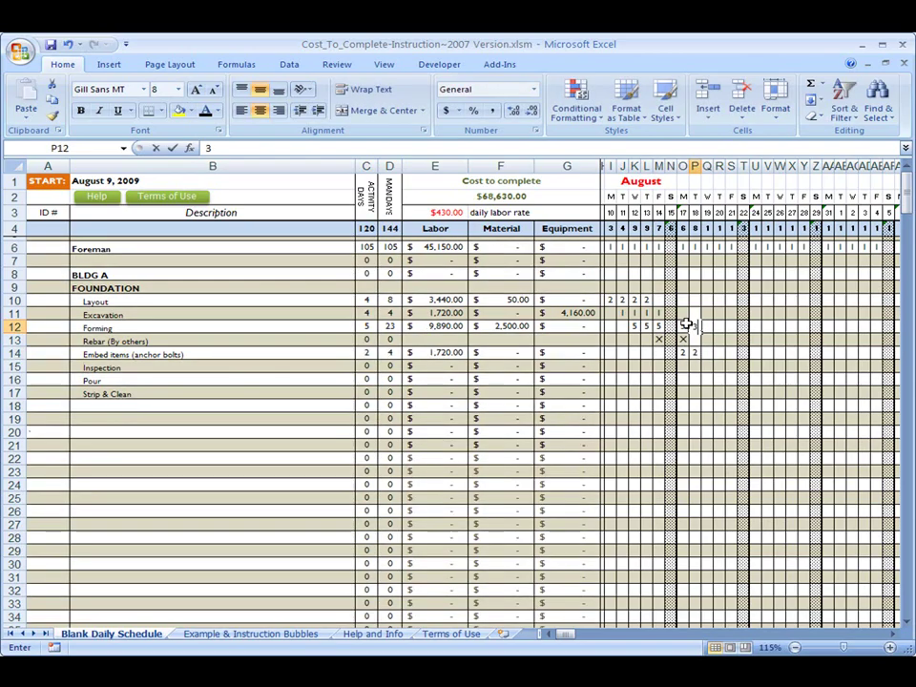
pyautogui.press('Return')
pyautogui.click(686, 325)
pyautogui.moveTo(686, 325); pyautogui.dragTo(683, 352)
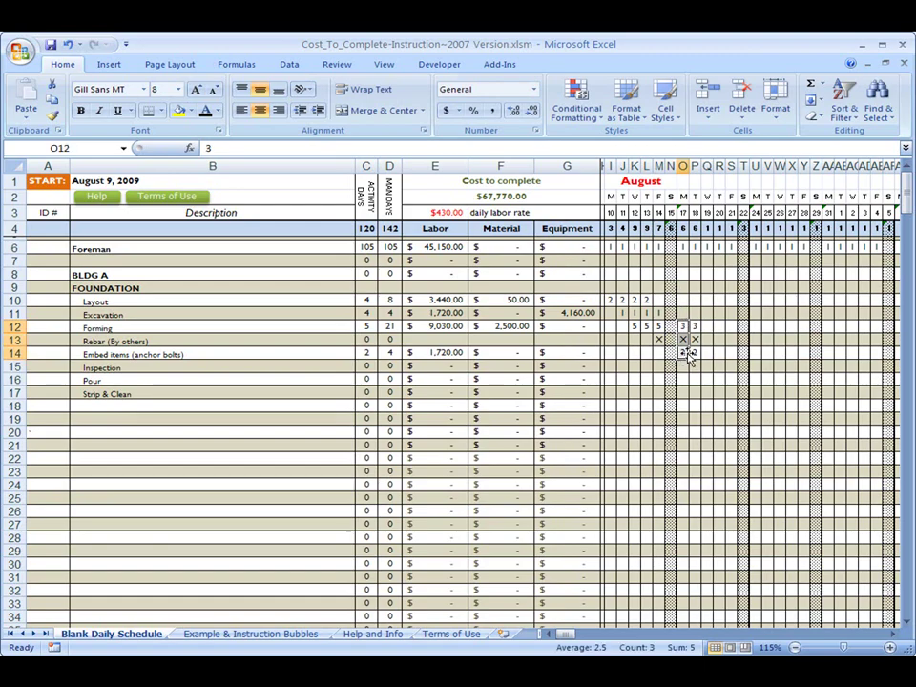
# Mark Inspection with x on the 19th and put 10 workers on Pour for the 20th.
pyautogui.click(684, 365)
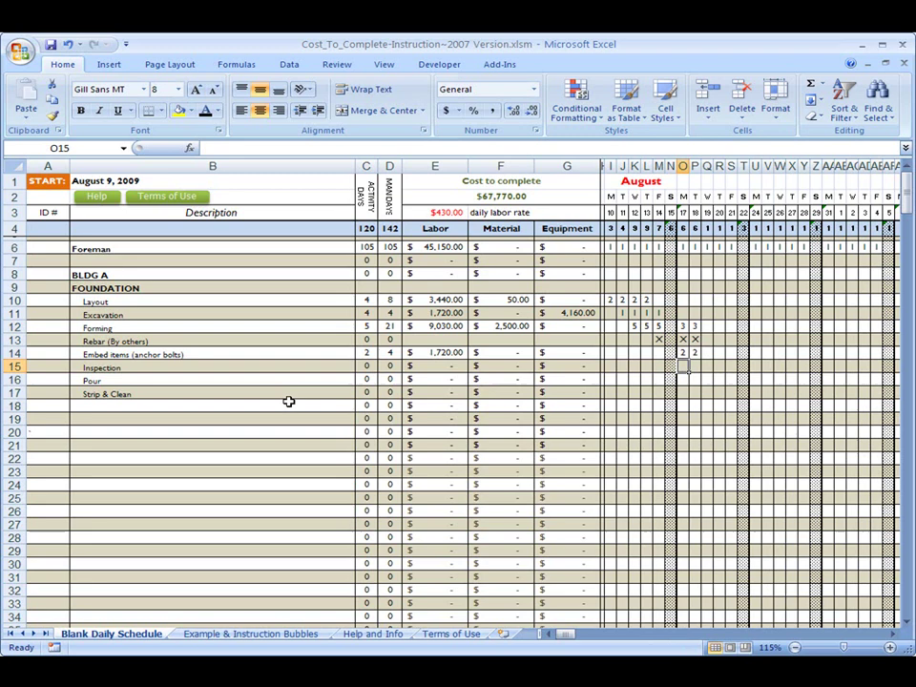
pyautogui.click(705, 366)
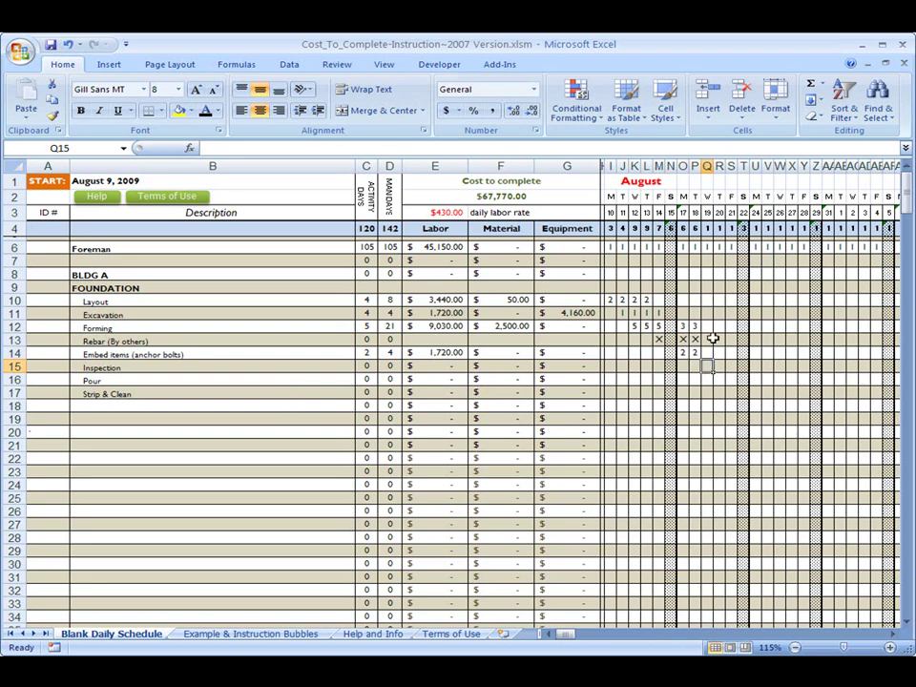
pyautogui.write('x')
pyautogui.press('Return')
pyautogui.press('Right')
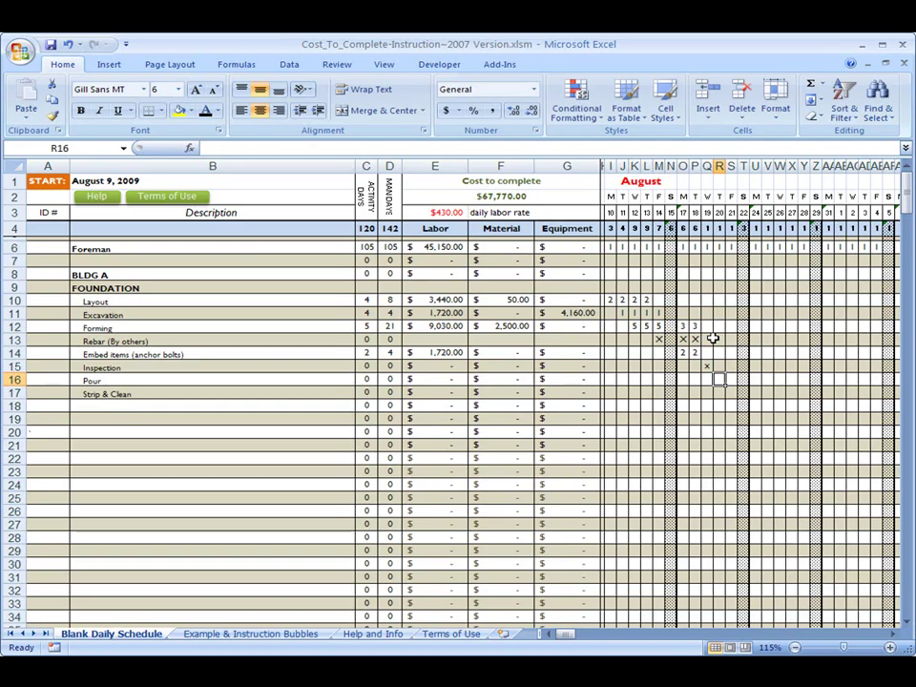
pyautogui.write('10')
pyautogui.press('Return')
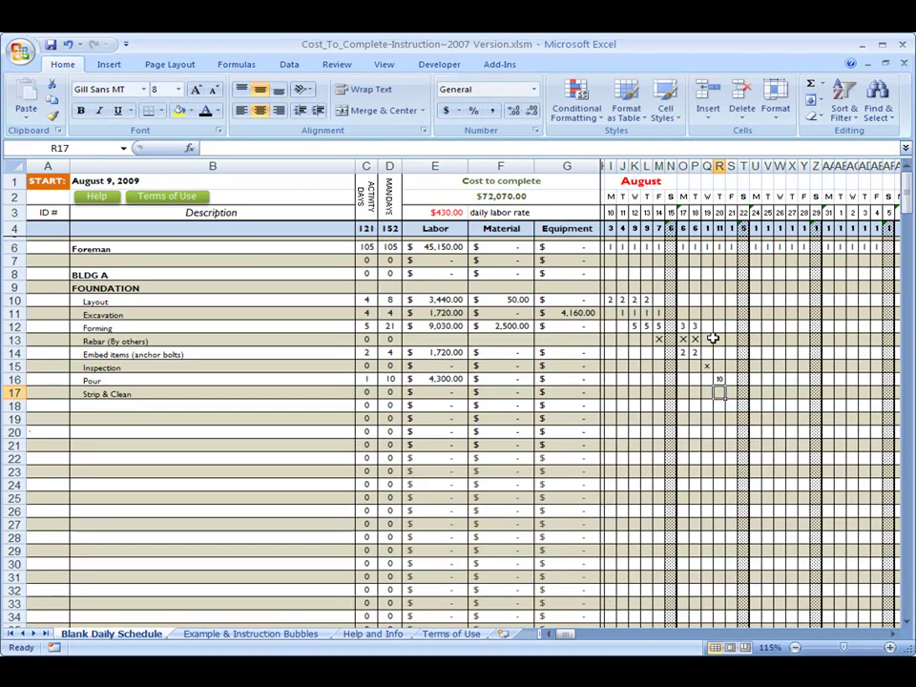
pyautogui.click(511, 367)
# Clear the Inspection row's labor, material and equipment cost cells.
pyautogui.click(518, 352)
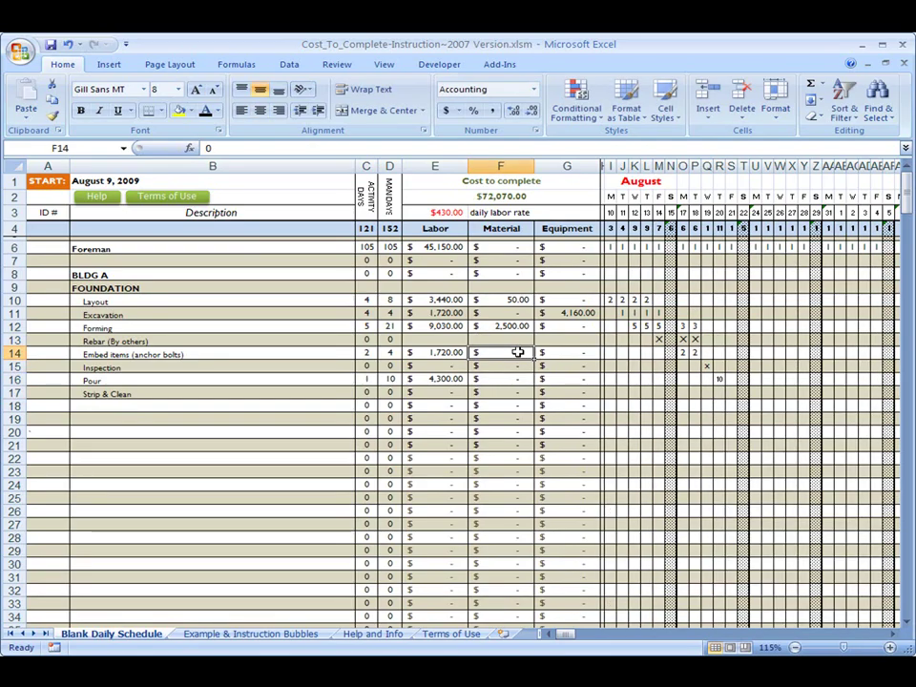
pyautogui.click(565, 352)
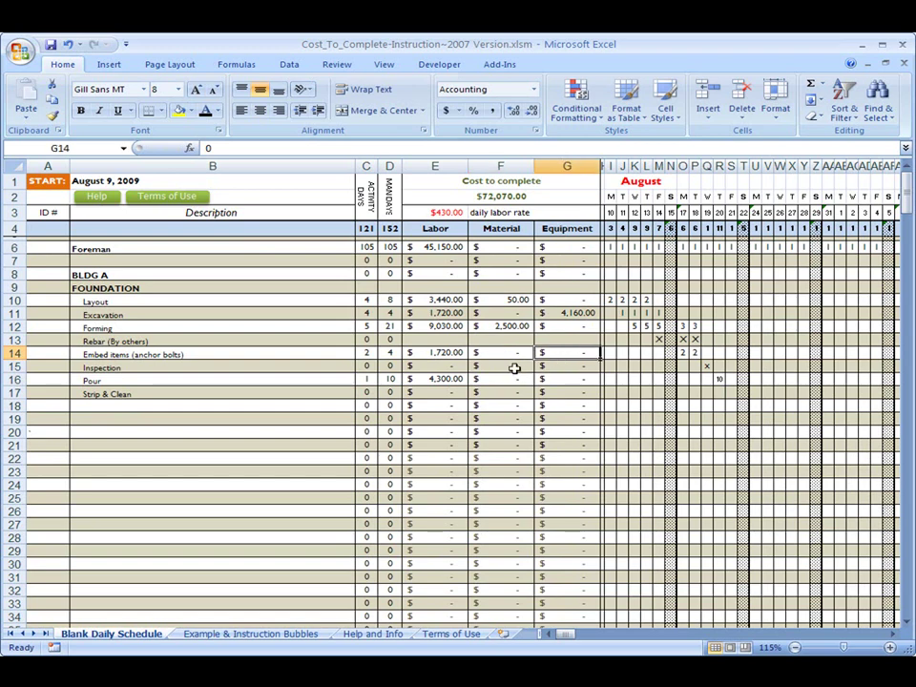
pyautogui.click(516, 354)
pyautogui.click(521, 325)
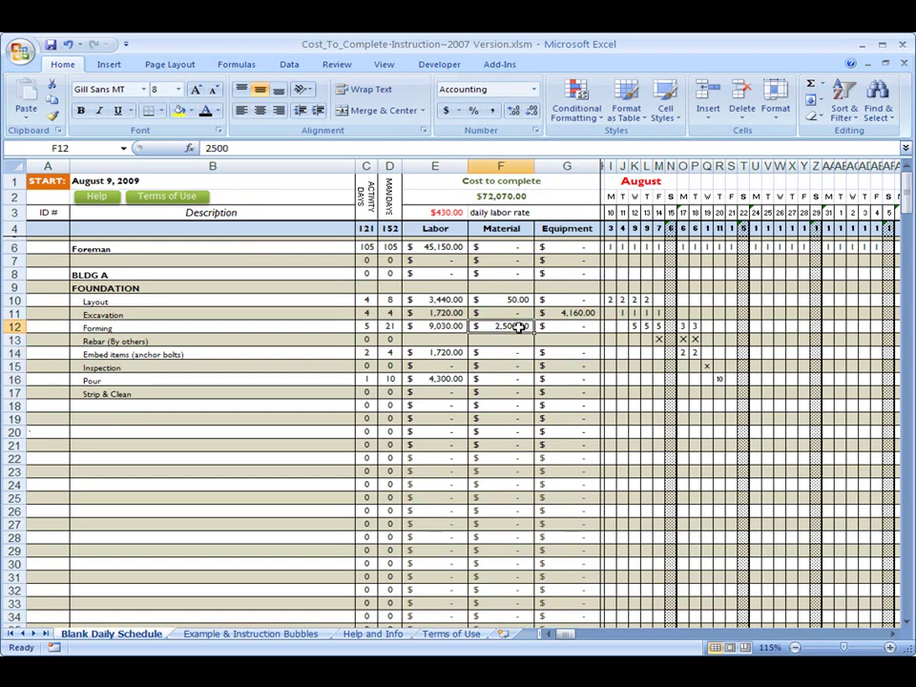
pyautogui.click(519, 366)
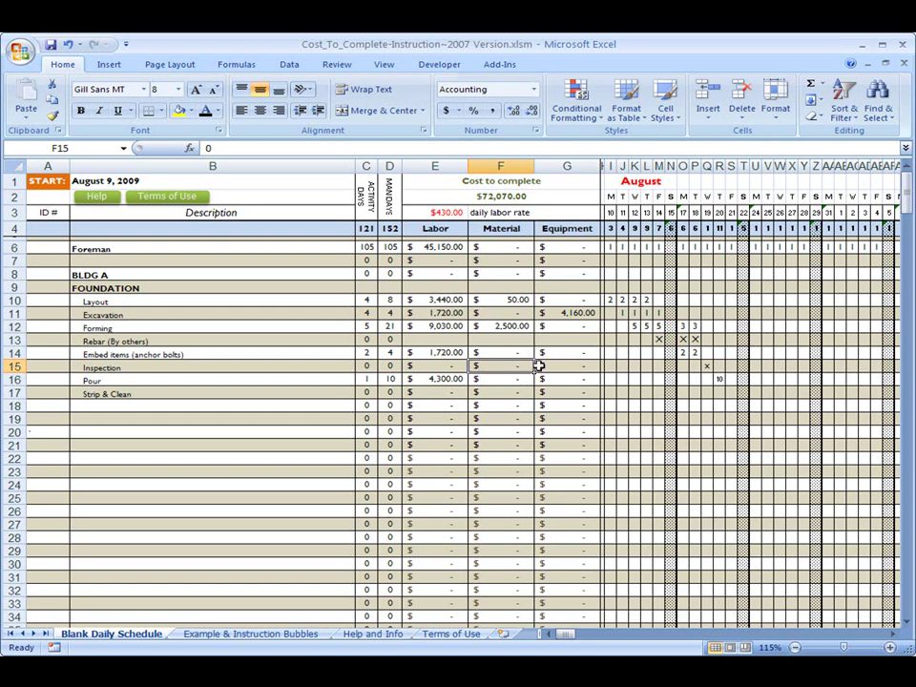
pyautogui.moveTo(538, 369); pyautogui.dragTo(446, 365)
pyautogui.press('Delete')
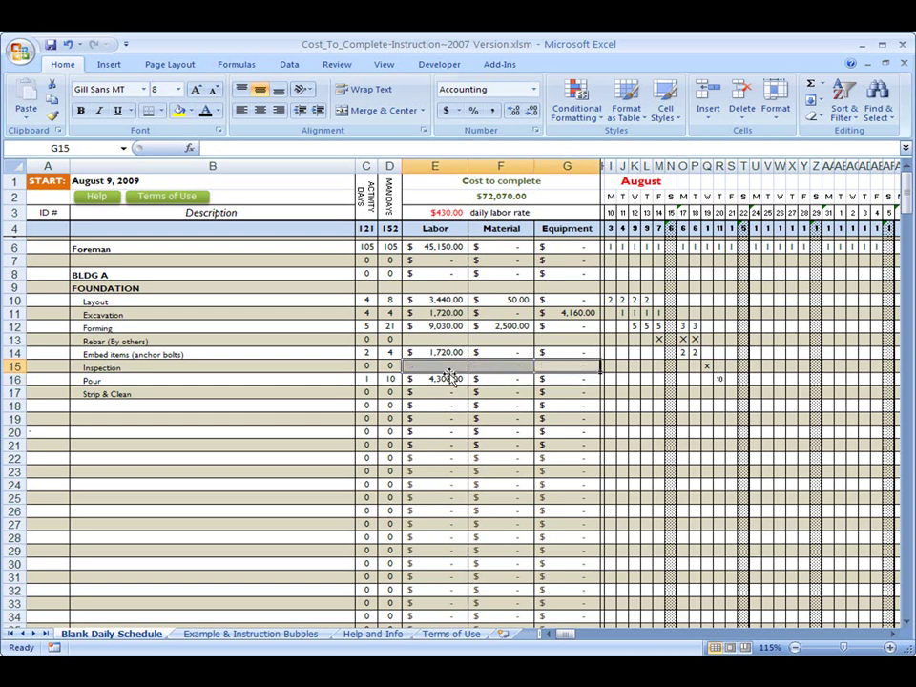
# Enter Pour material cost =250*85 and equipment cost =2400+(35*2).
pyautogui.click(477, 378)
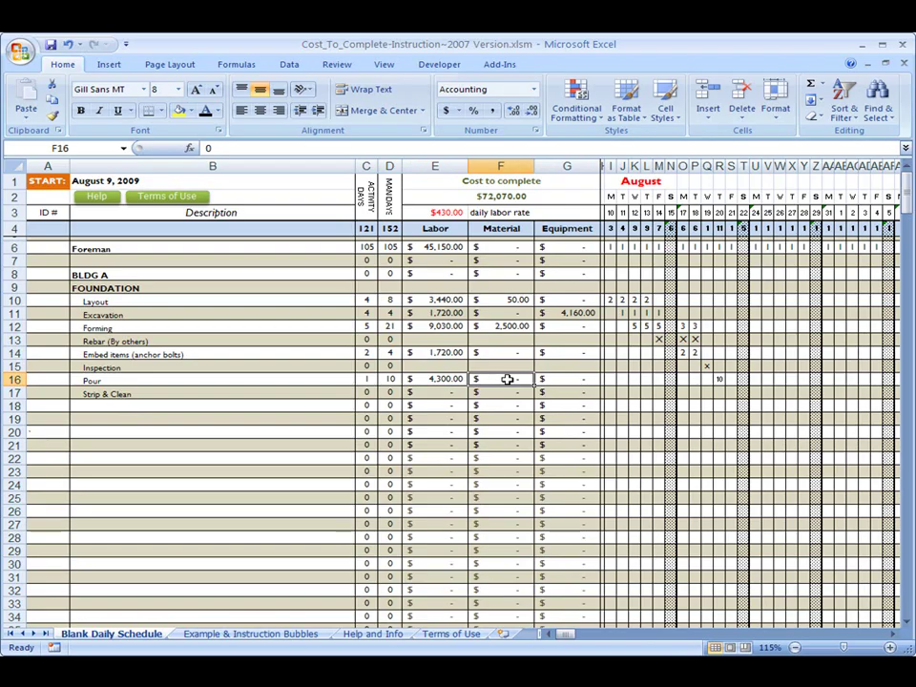
pyautogui.write('=250')
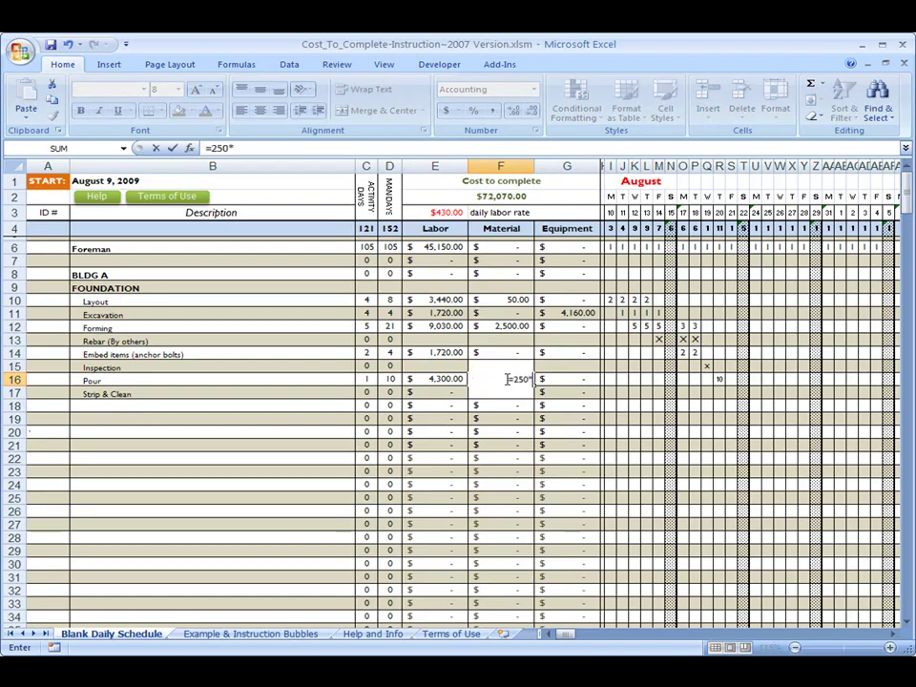
pyautogui.write('*85')
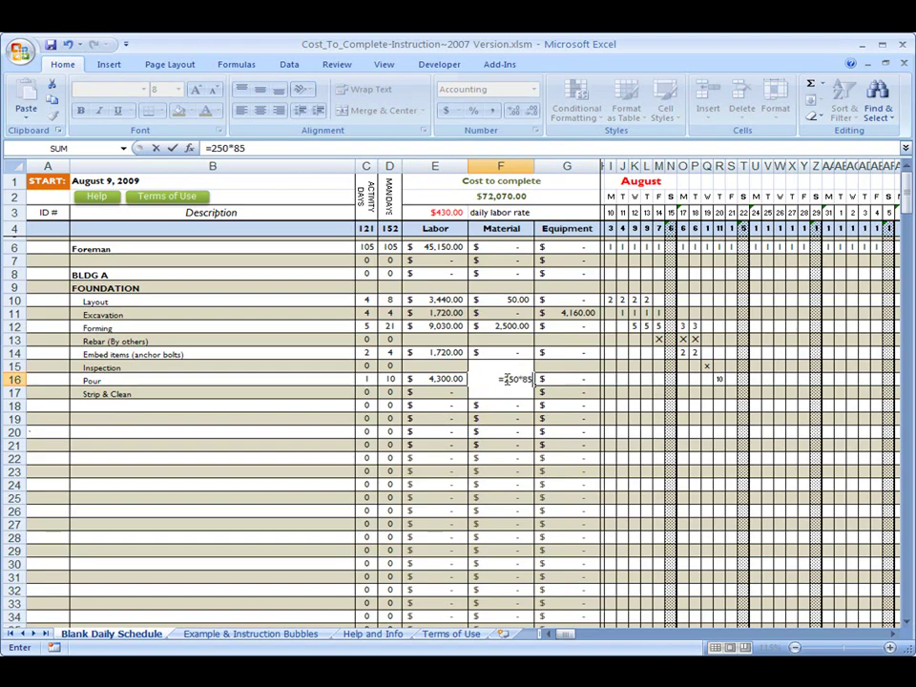
pyautogui.press('Return')
pyautogui.click(573, 380)
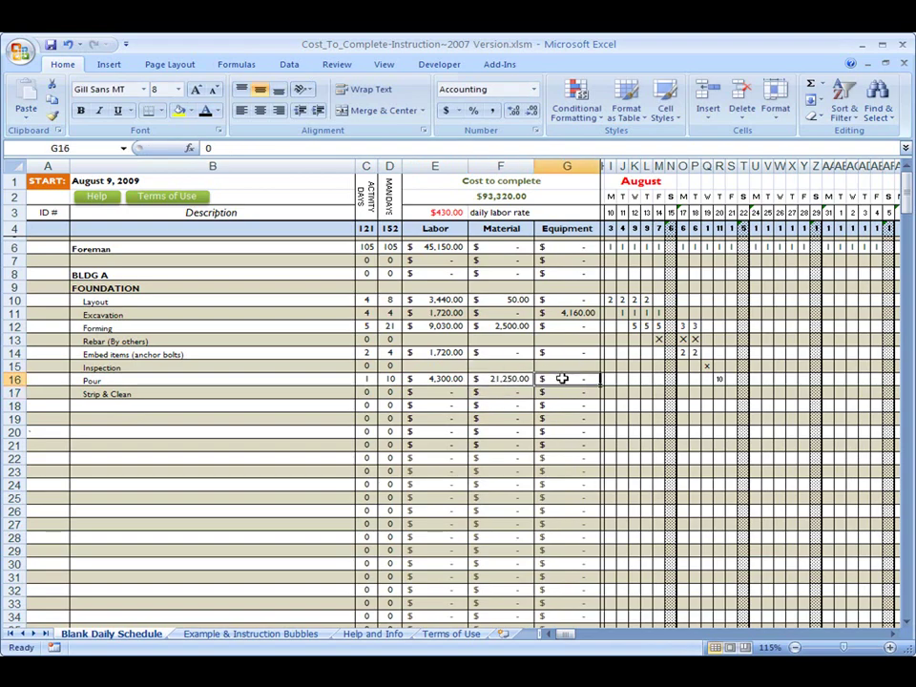
pyautogui.write('=24')
pyautogui.write('00*')
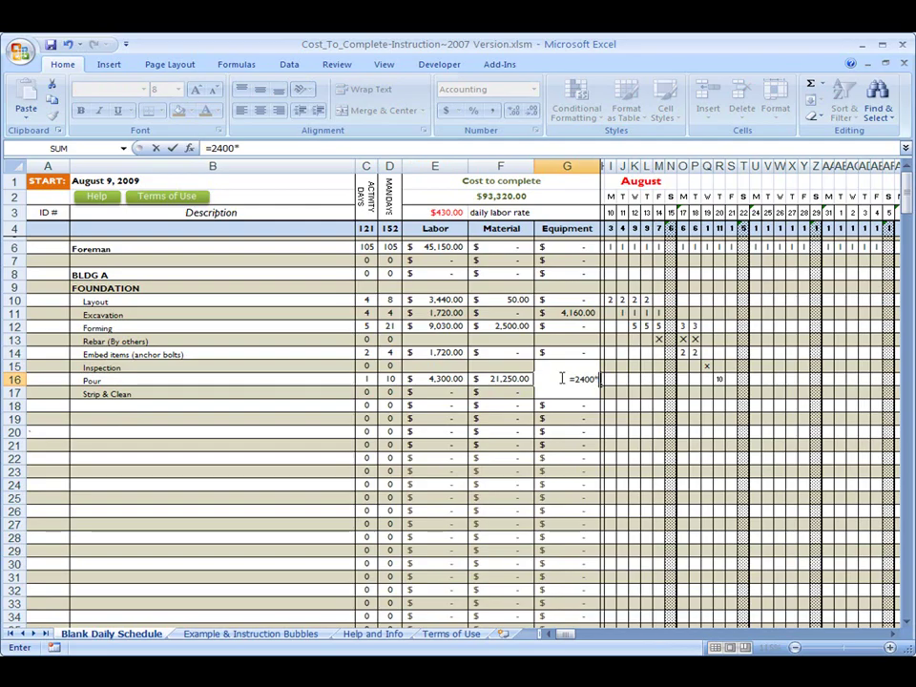
pyautogui.press('BackSpace')
pyautogui.write('+(35')
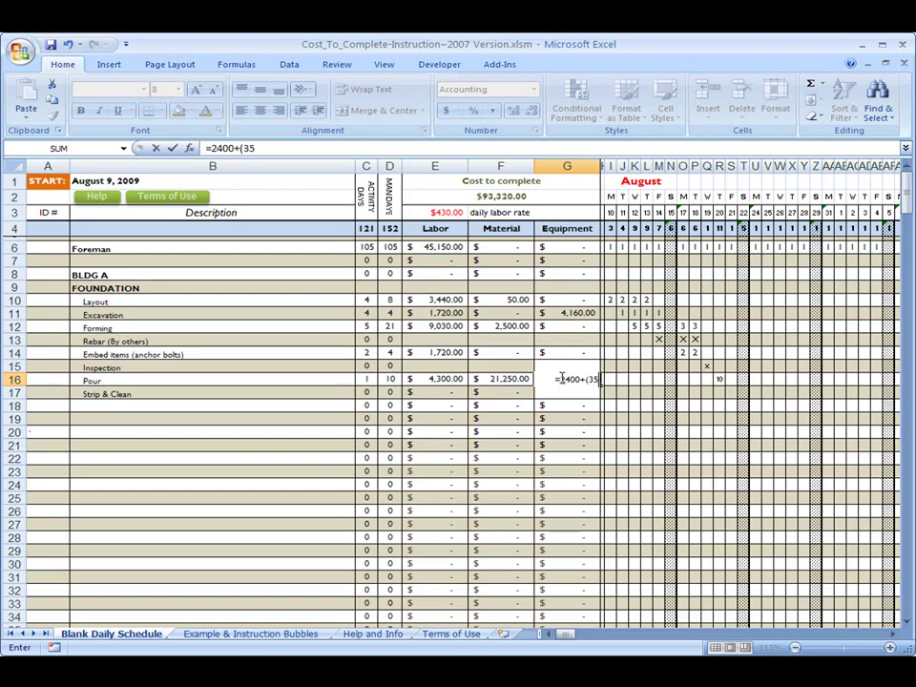
pyautogui.write('*2)')
pyautogui.press('Return')
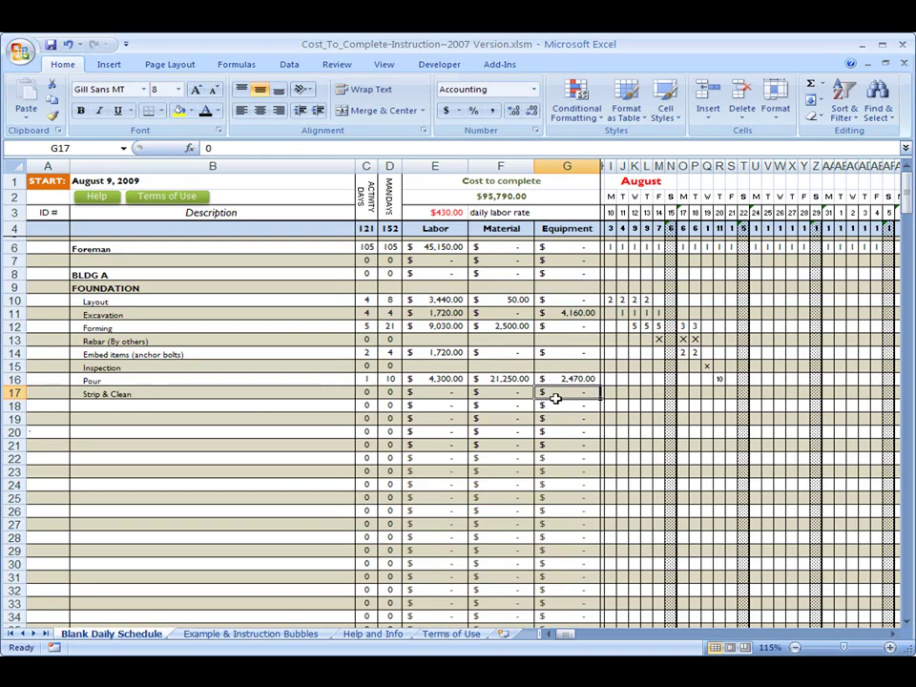
# Put 2 workers on each of Strip & Clean's two days.
pyautogui.moveTo(557, 393); pyautogui.dragTo(523, 394)
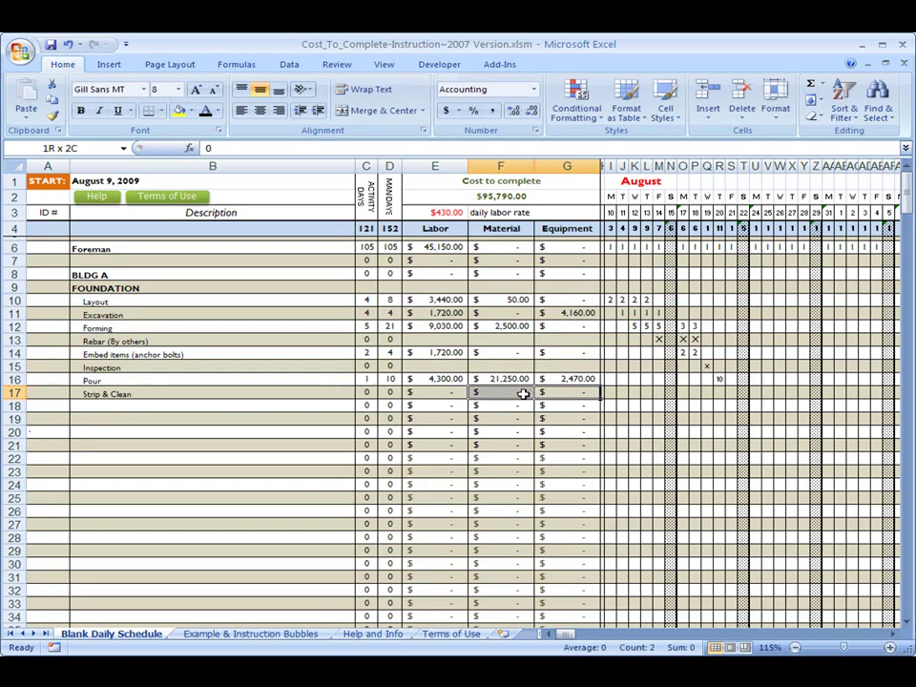
pyautogui.click(732, 395)
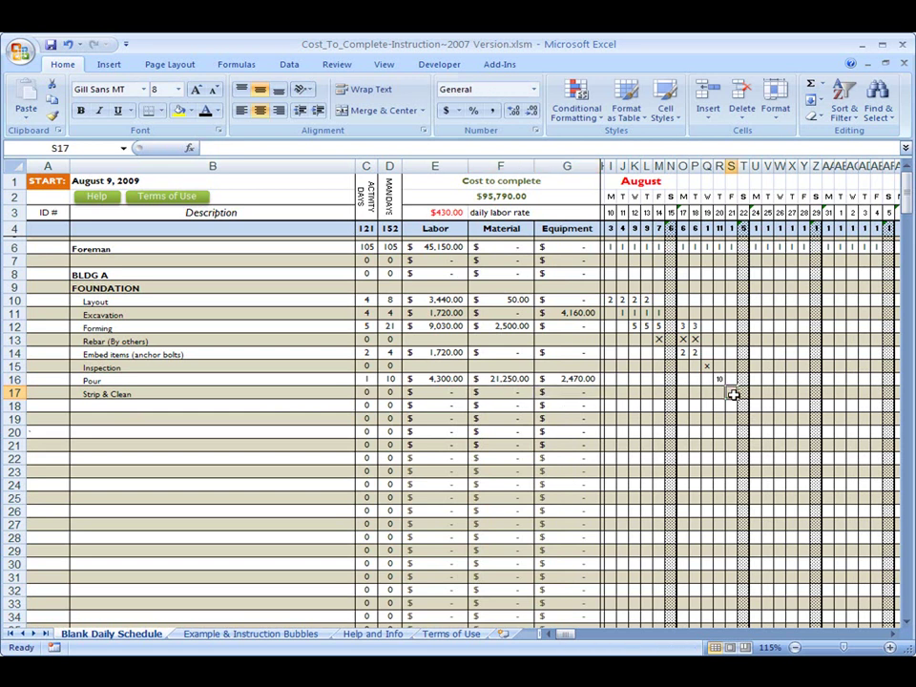
pyautogui.write('2')
pyautogui.press('Tab')
pyautogui.write('2')
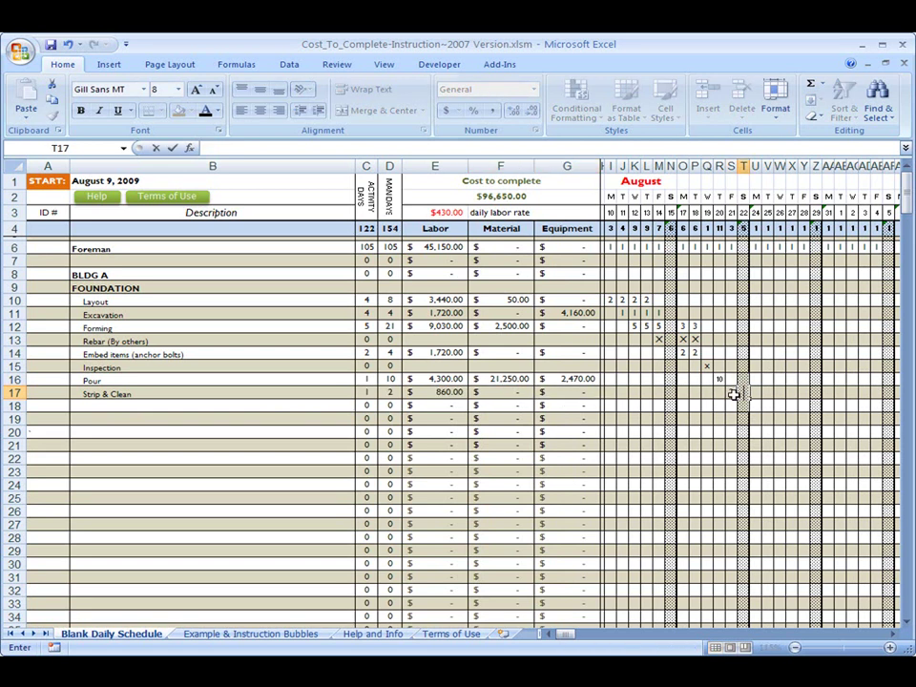
pyautogui.press('Tab')
pyautogui.press('Return')
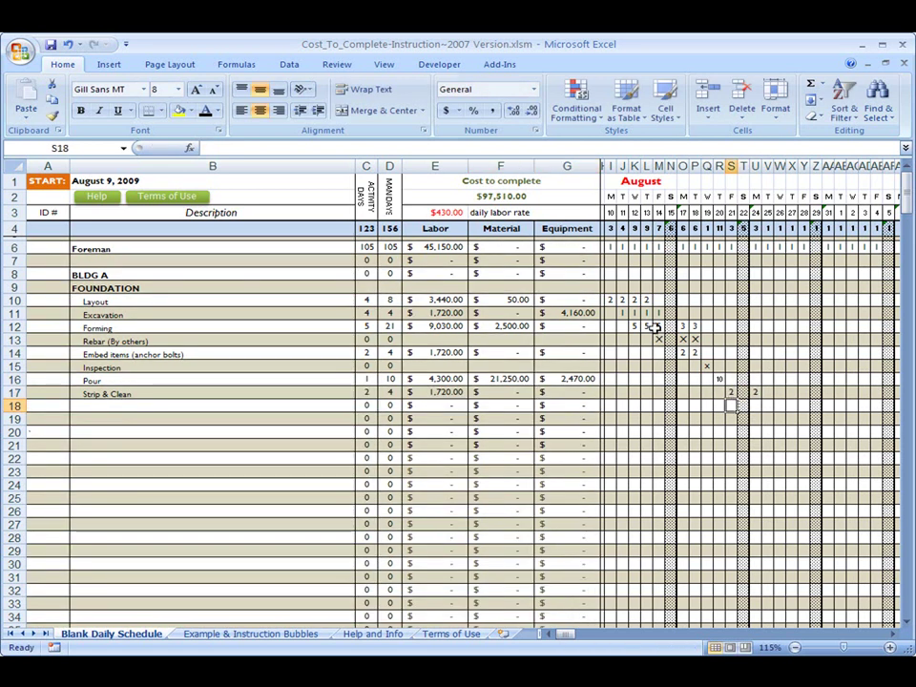
# Review the $97,510.00 cost-to-complete formula against the BLDG A task rows.
pyautogui.click(521, 195)
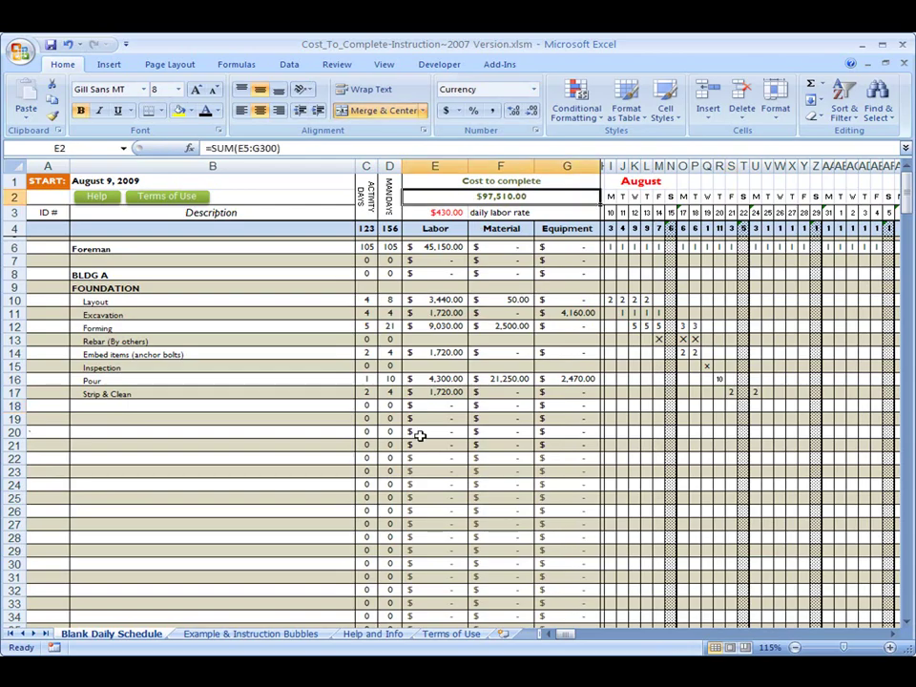
pyautogui.moveTo(324, 421); pyautogui.dragTo(271, 381)
pyautogui.moveTo(137, 293); pyautogui.dragTo(139, 384)
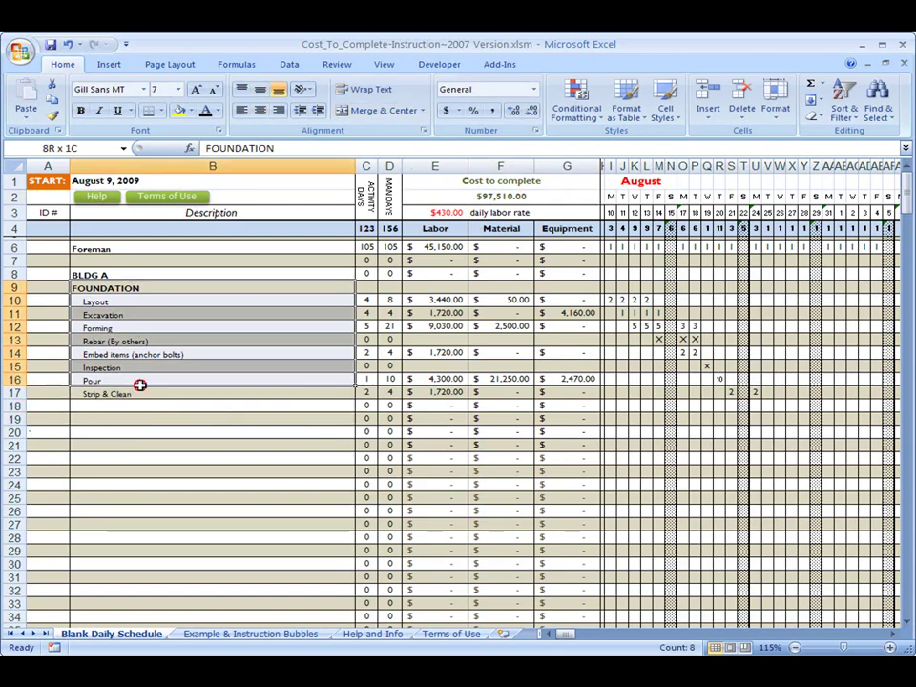
pyautogui.click(521, 196)
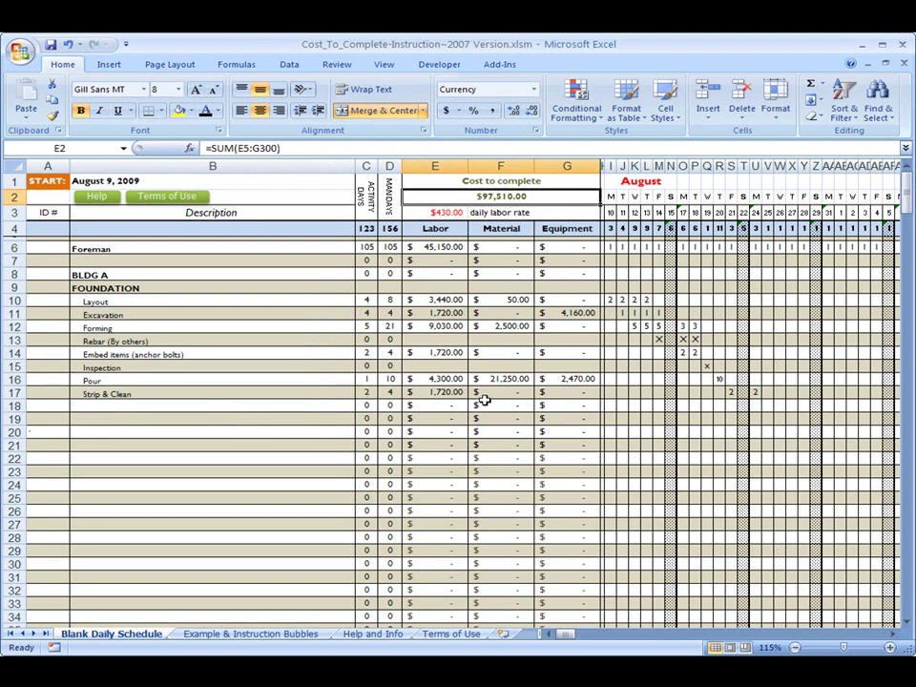
pyautogui.moveTo(282, 394); pyautogui.dragTo(256, 270)
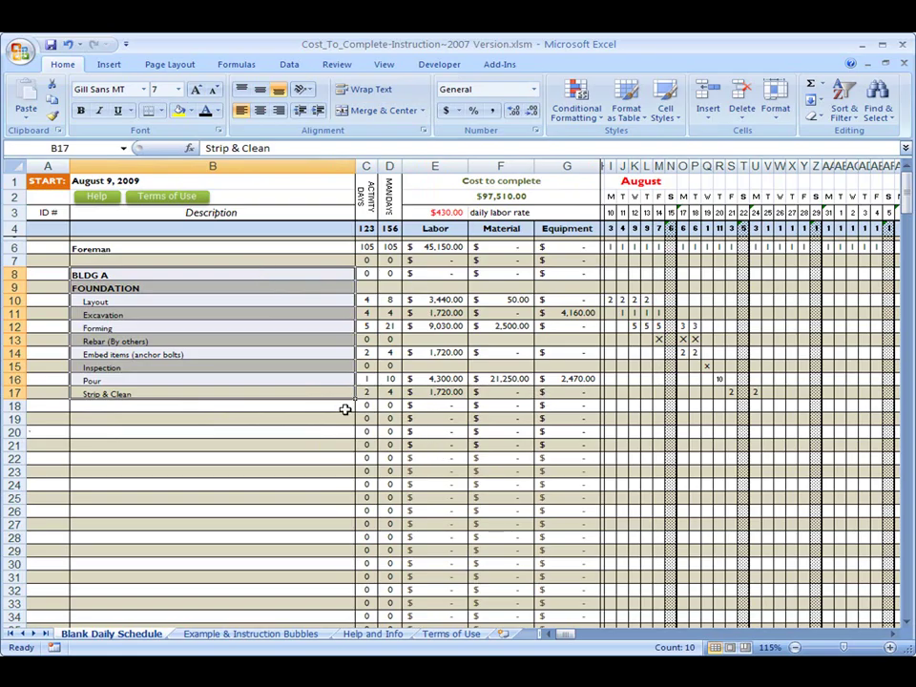
pyautogui.moveTo(346, 418); pyautogui.dragTo(341, 523)
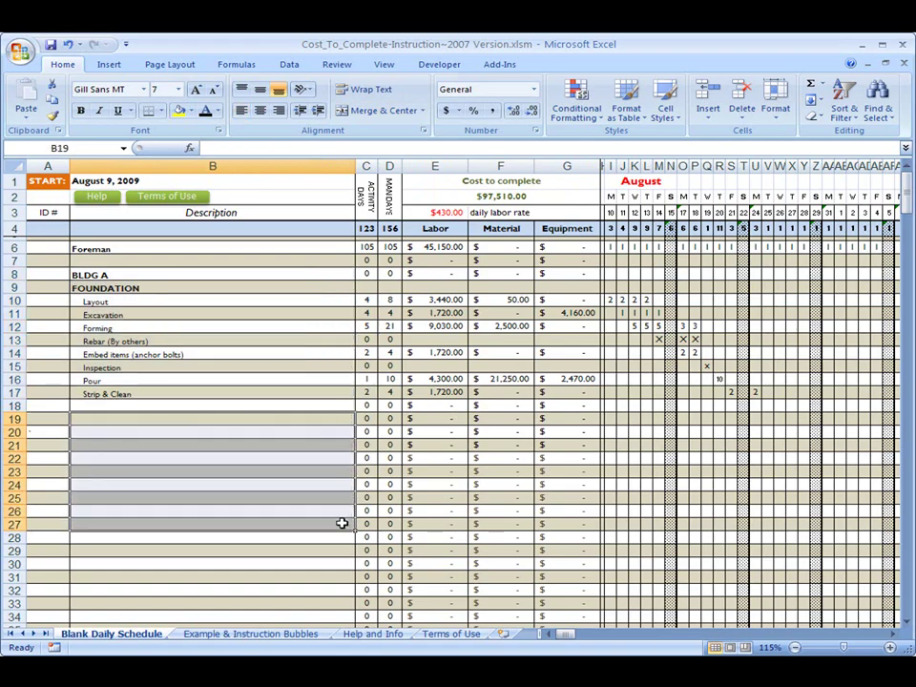
# Check an empty row's labor formula, then view the Example & Instruction Bubbles sheet.
pyautogui.click(435, 472)
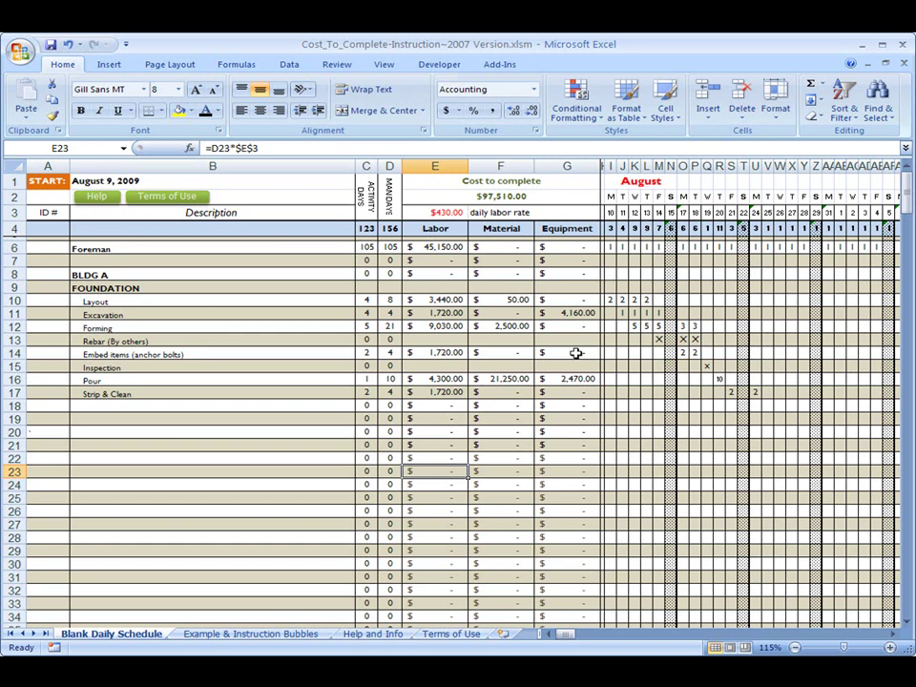
pyautogui.click(251, 634)
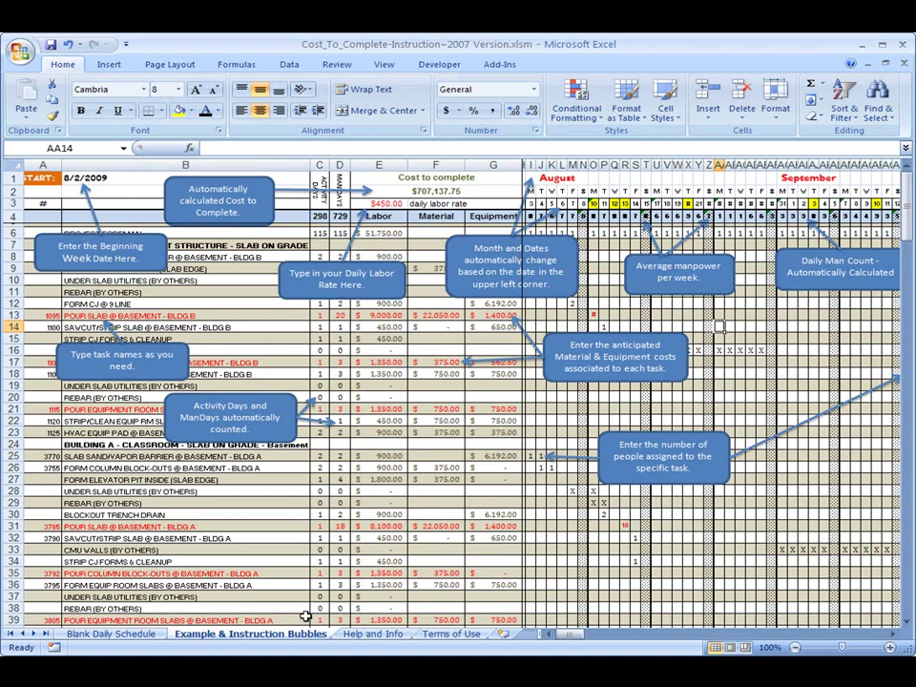
# Read the Getting Started notes on Help and Info, then return to Blank Daily Schedule.
pyautogui.click(353, 635)
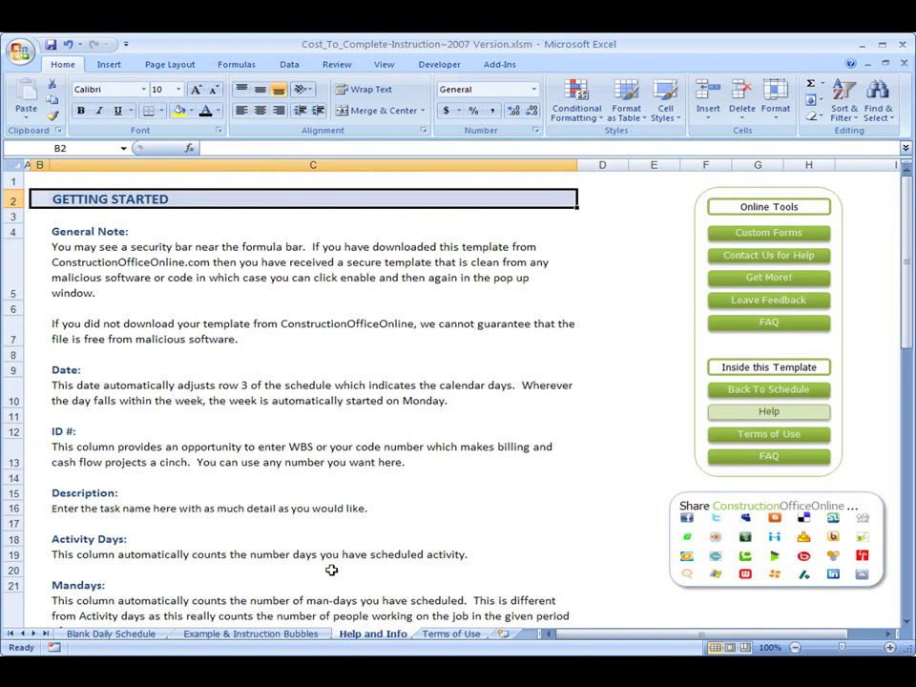
pyautogui.click(123, 198)
pyautogui.moveTo(123, 199); pyautogui.dragTo(153, 521)
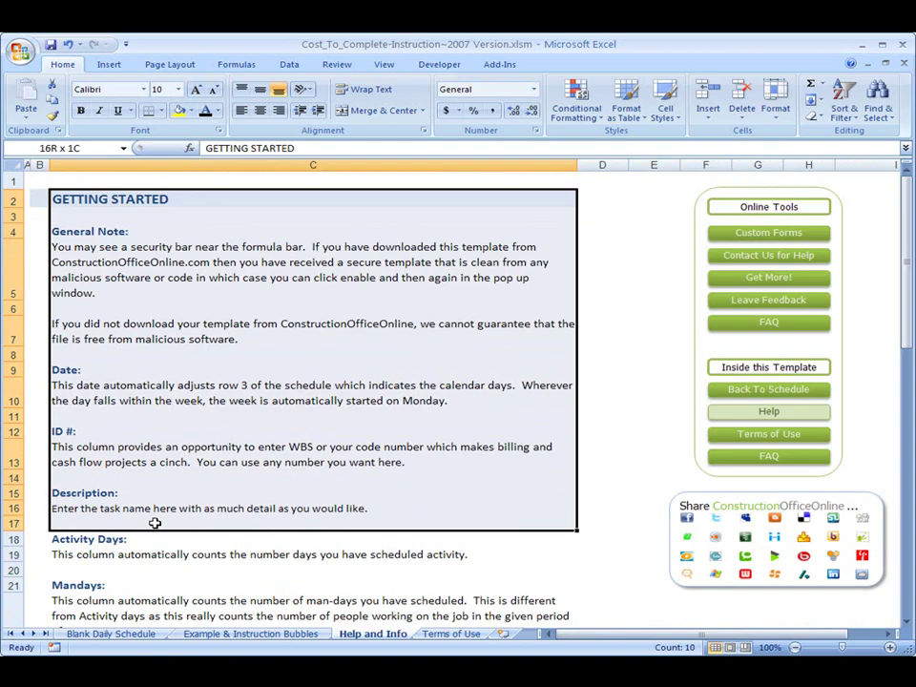
pyautogui.click(320, 368)
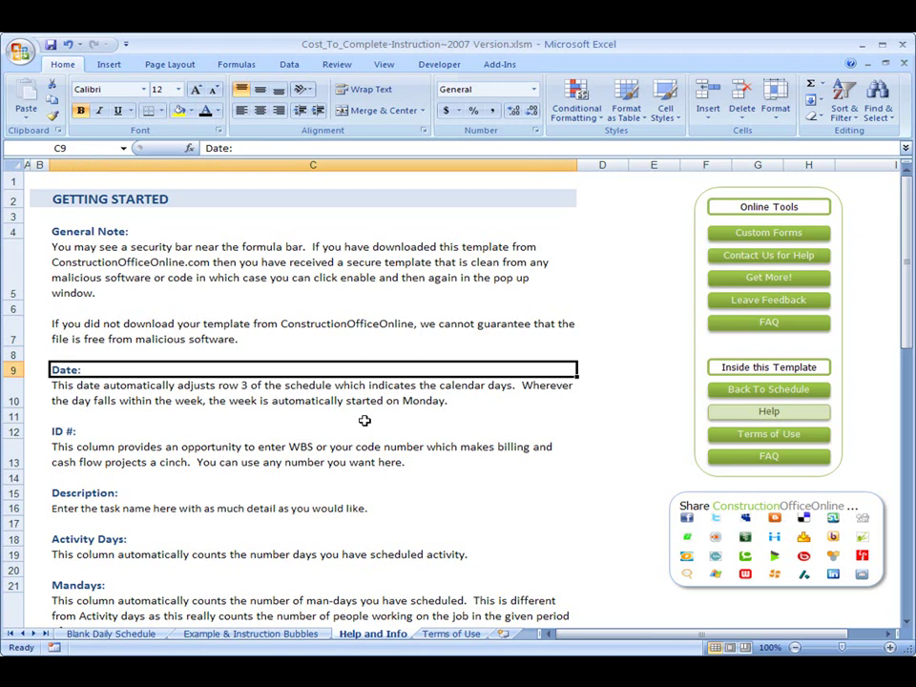
pyautogui.hotkey('ctrl', 'pageup')
pyautogui.hotkey('ctrl', 'pageup')
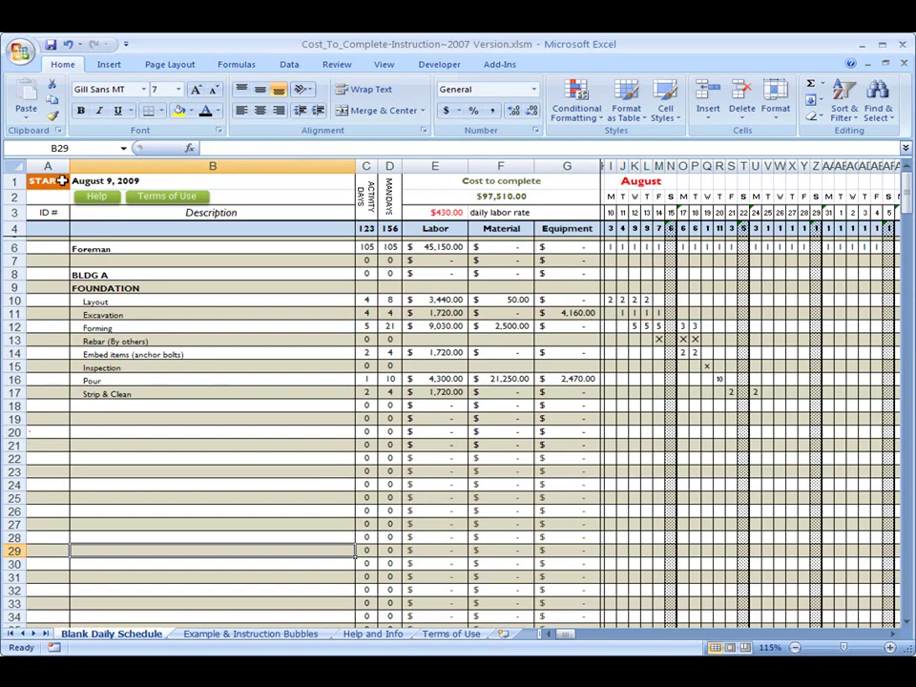
pyautogui.moveTo(60, 180); pyautogui.dragTo(759, 313)
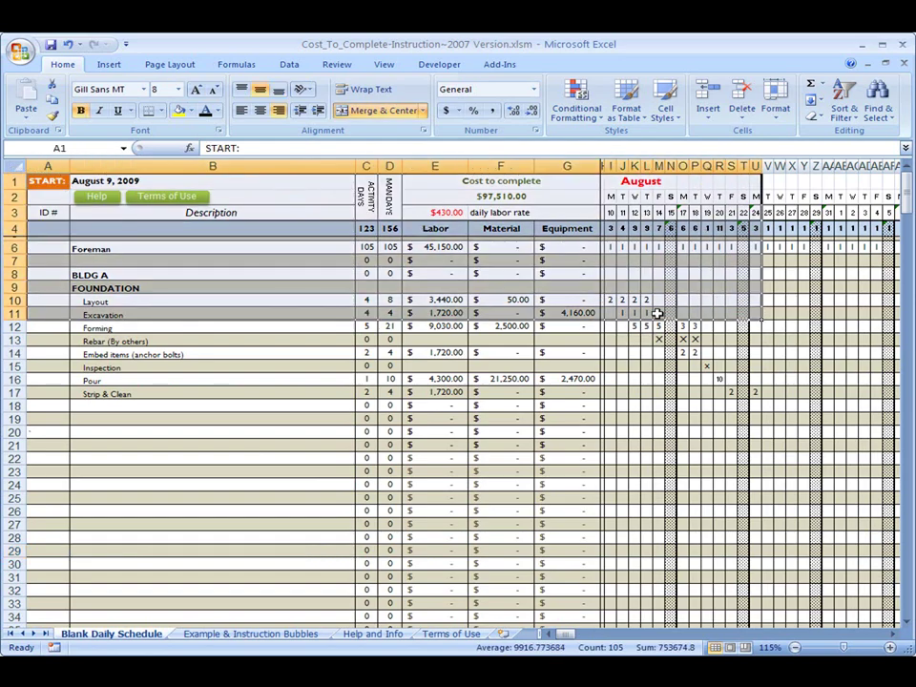
pyautogui.click(477, 300)
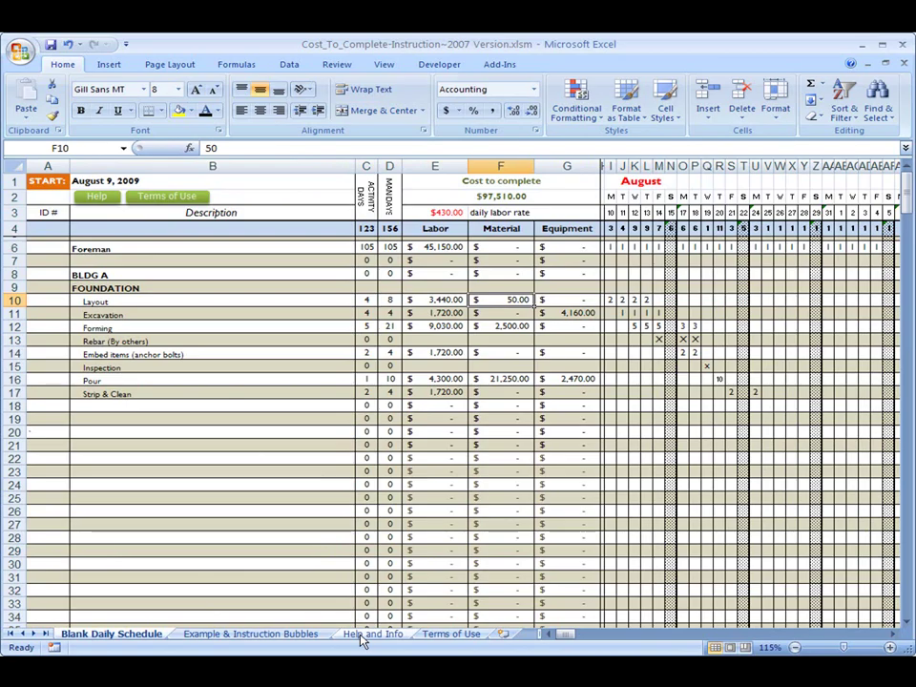
pyautogui.click(347, 444)
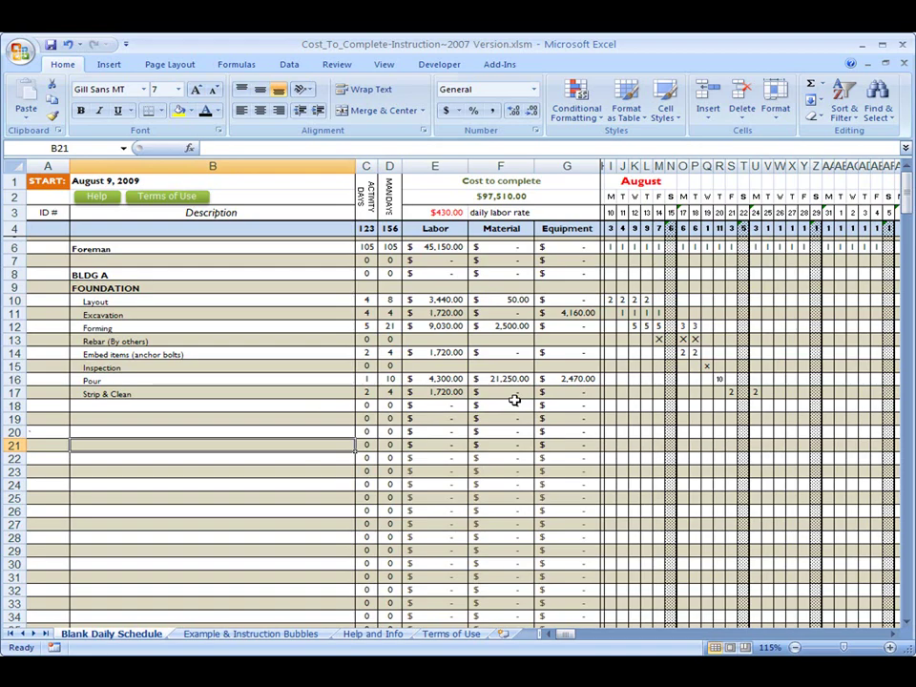
pyautogui.click(258, 315)
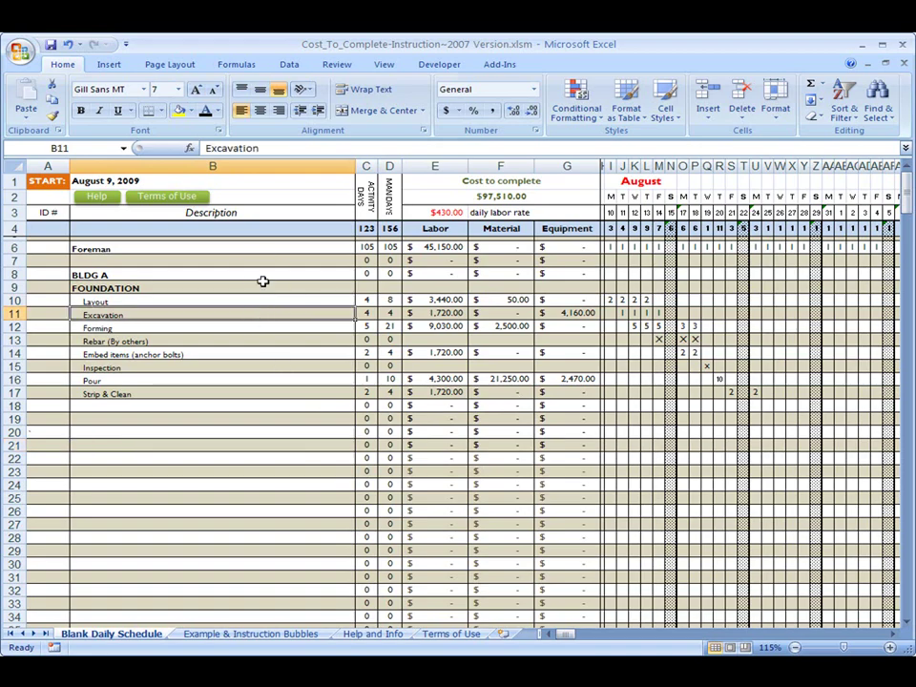
pyautogui.click(268, 279)
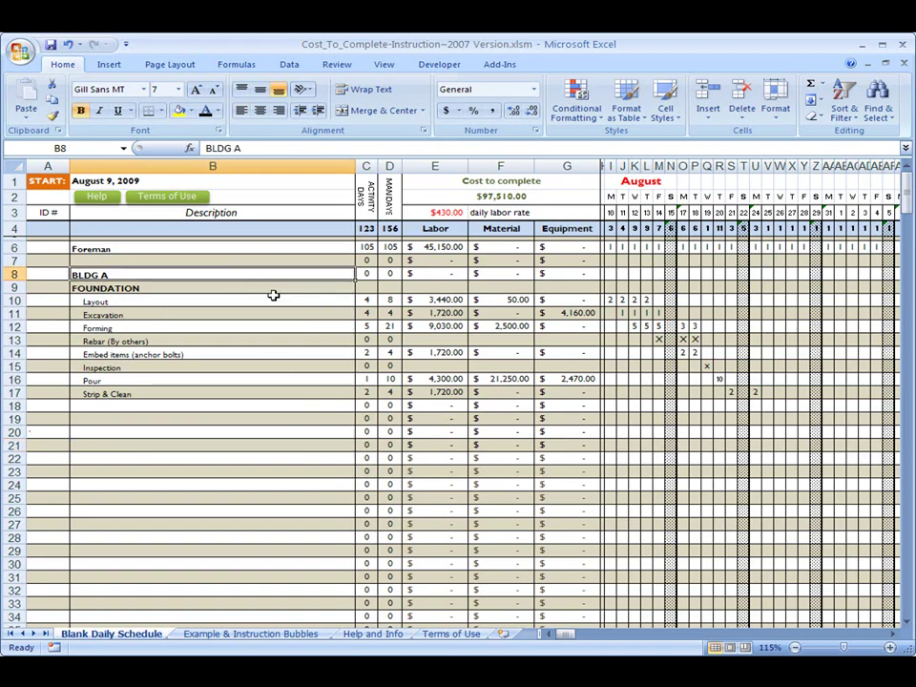